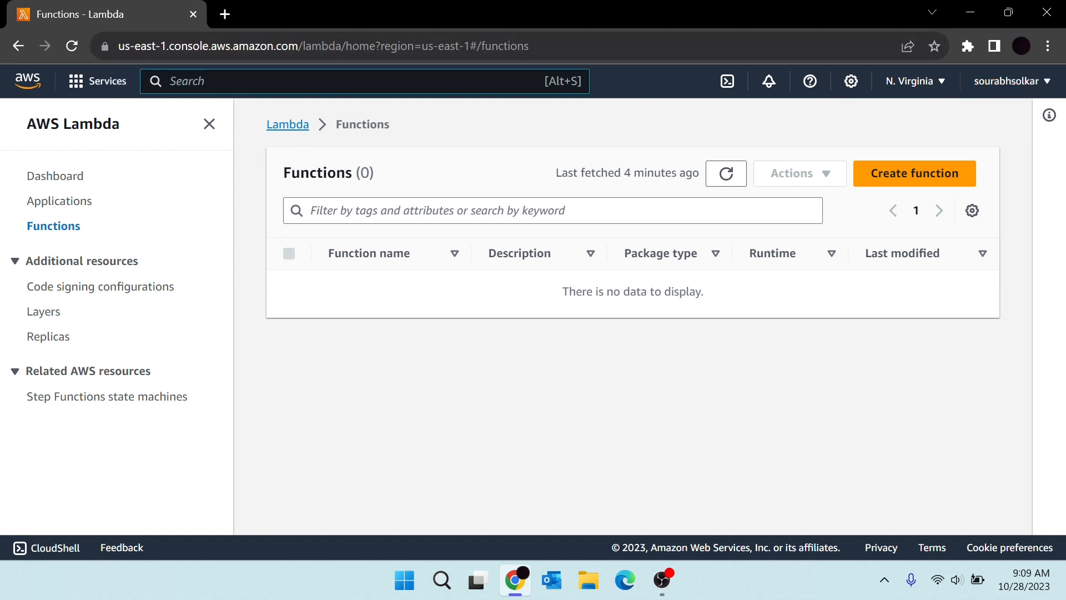
Step: Search the AWS services for "lam" and open the Lambda service
key(alt+s)
text(lam)
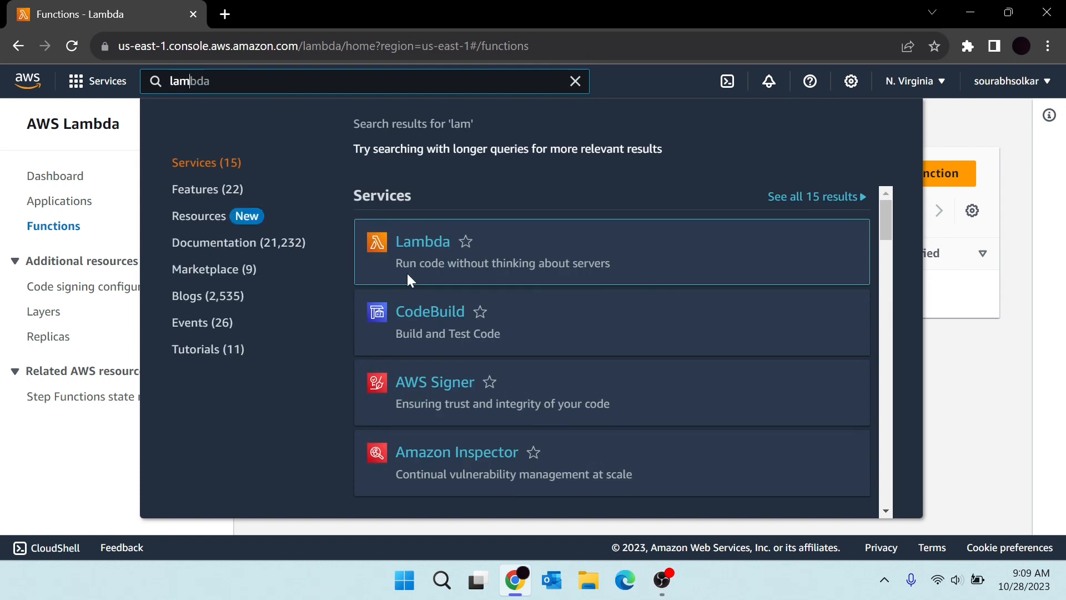
click(429, 244)
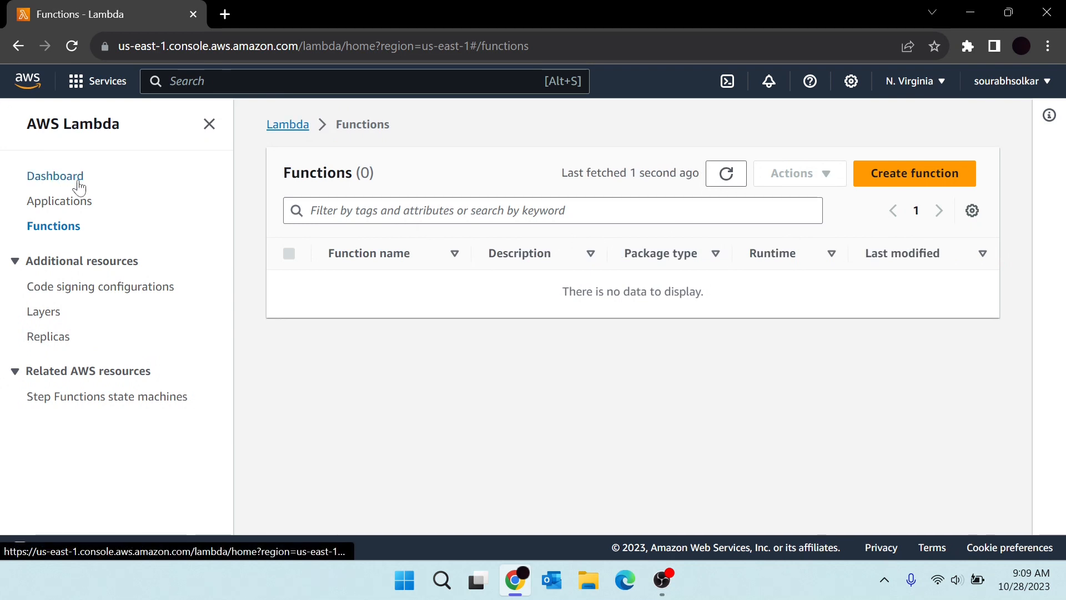
Step: Open the Lambda dashboard and review the regional resources and account-level metrics charts
click(48, 179)
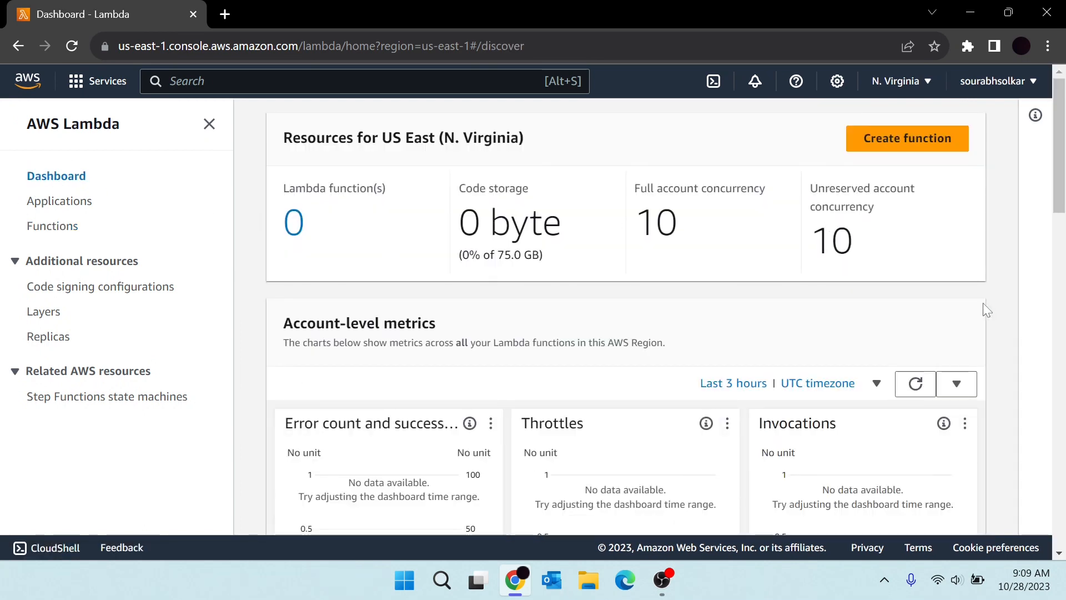
scroll(984, 307, down, 1)
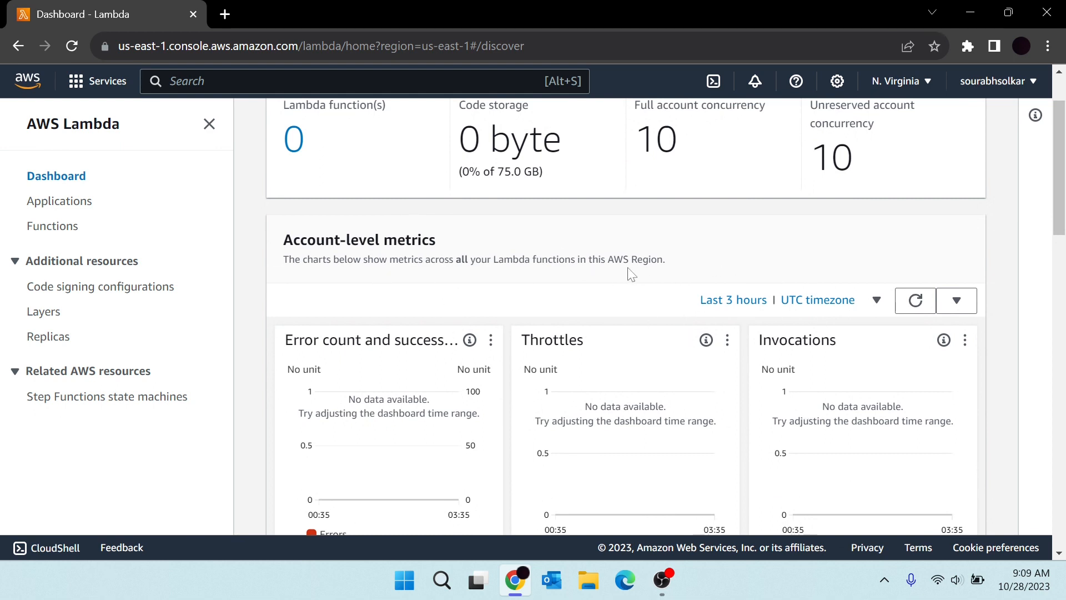
drag(456, 260, 530, 259)
drag(1064, 223, 1063, 260)
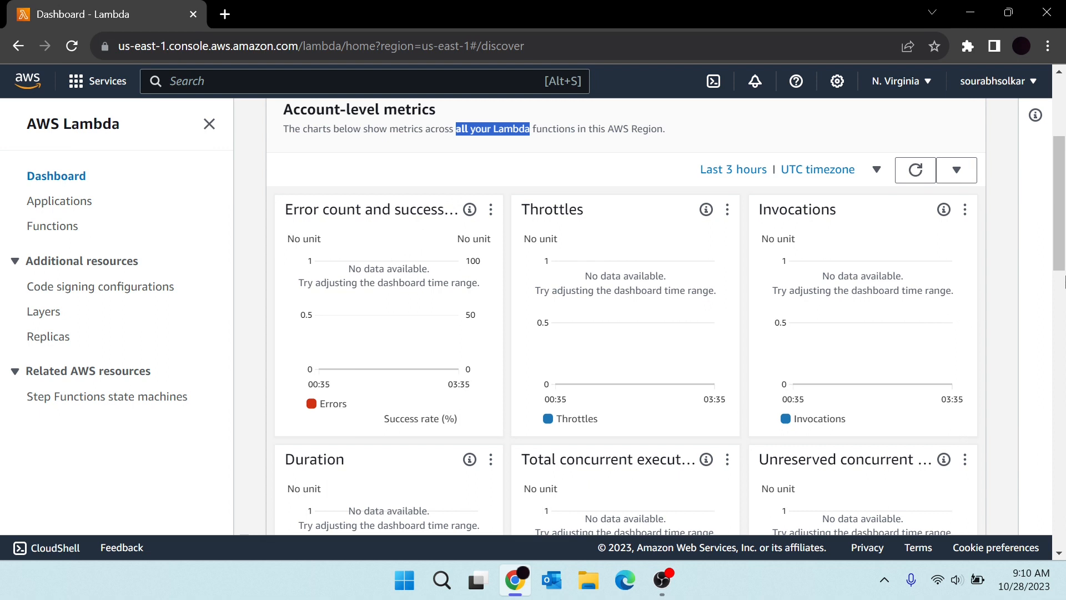
Step: Go to the Lambda functions list and start creating a new function
click(53, 226)
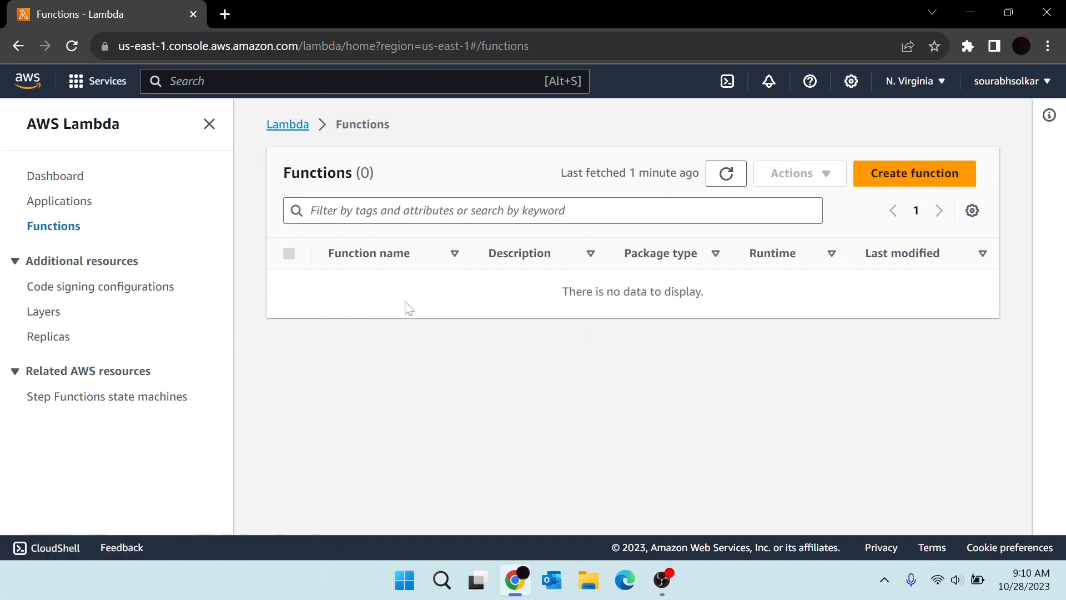
click(918, 175)
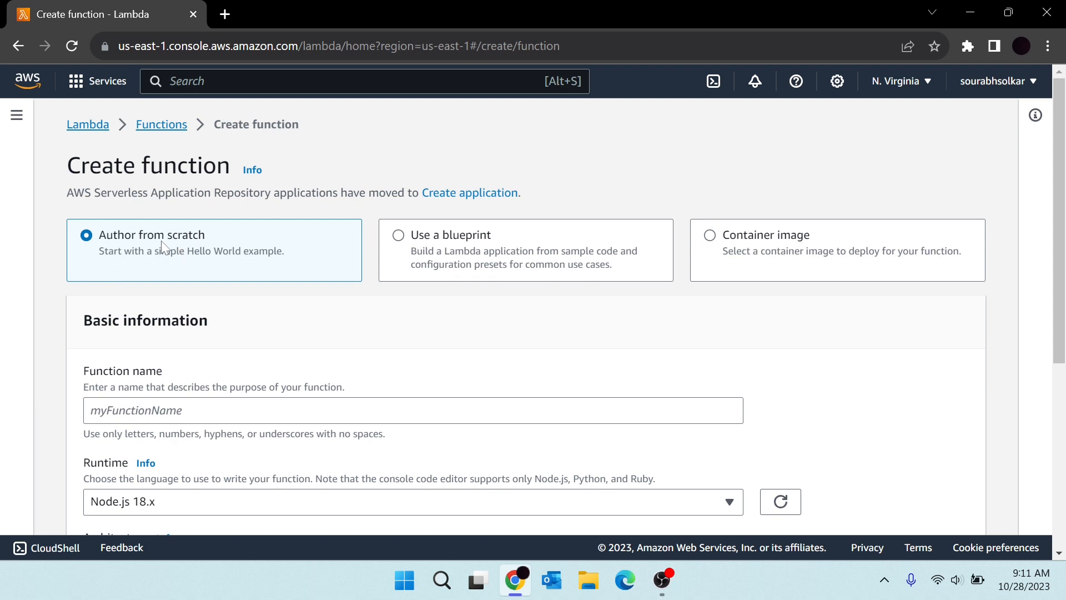
Step: Select the blueprint creation method and browse the available blueprints without changing the selected one
click(398, 239)
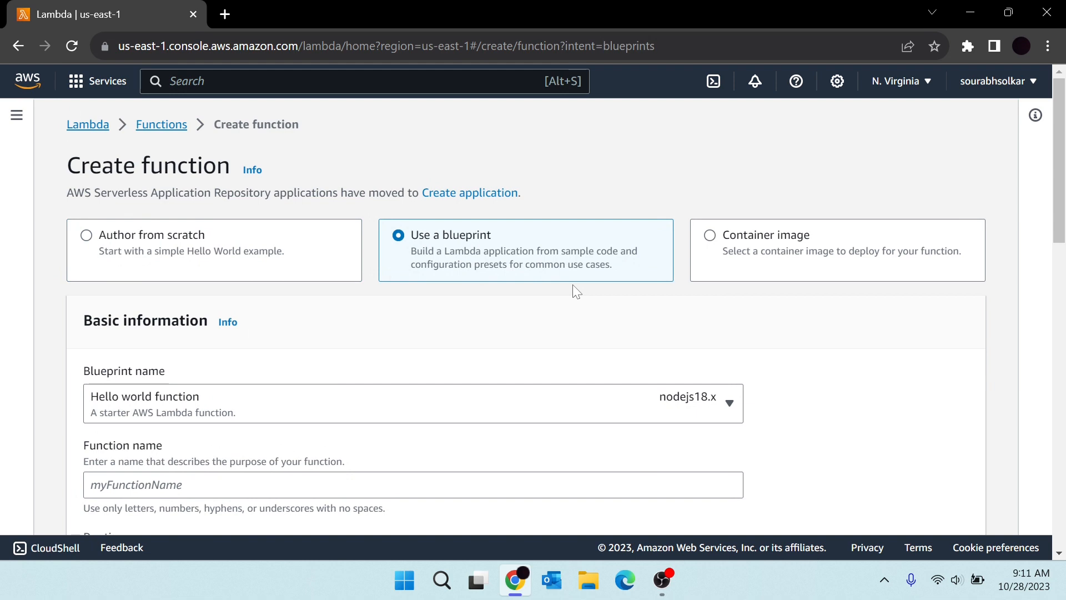
click(726, 413)
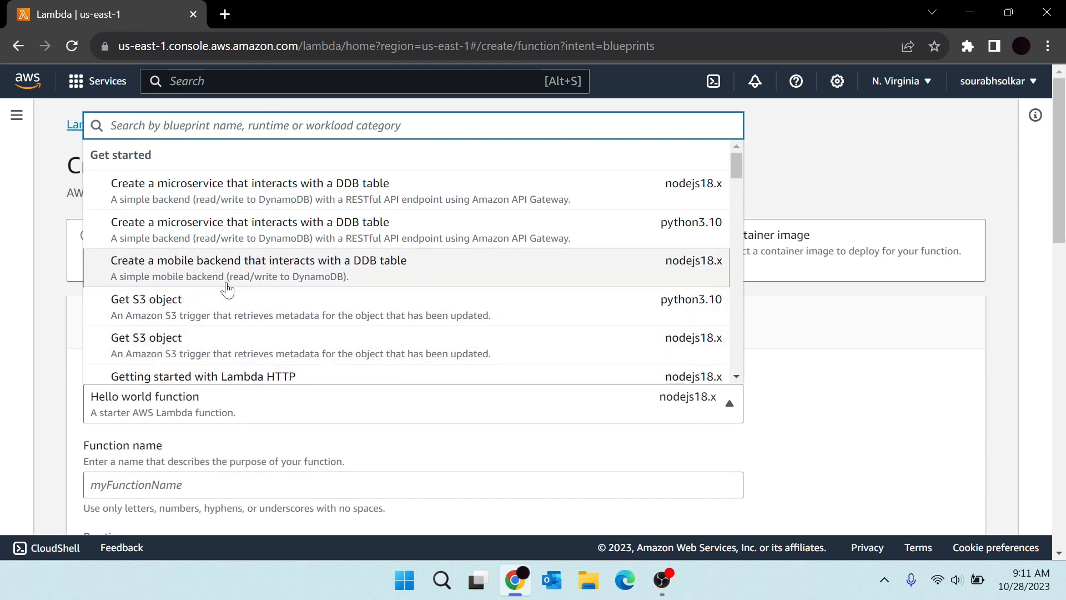
scroll(227, 286, down, 8)
scroll(229, 289, up, 5)
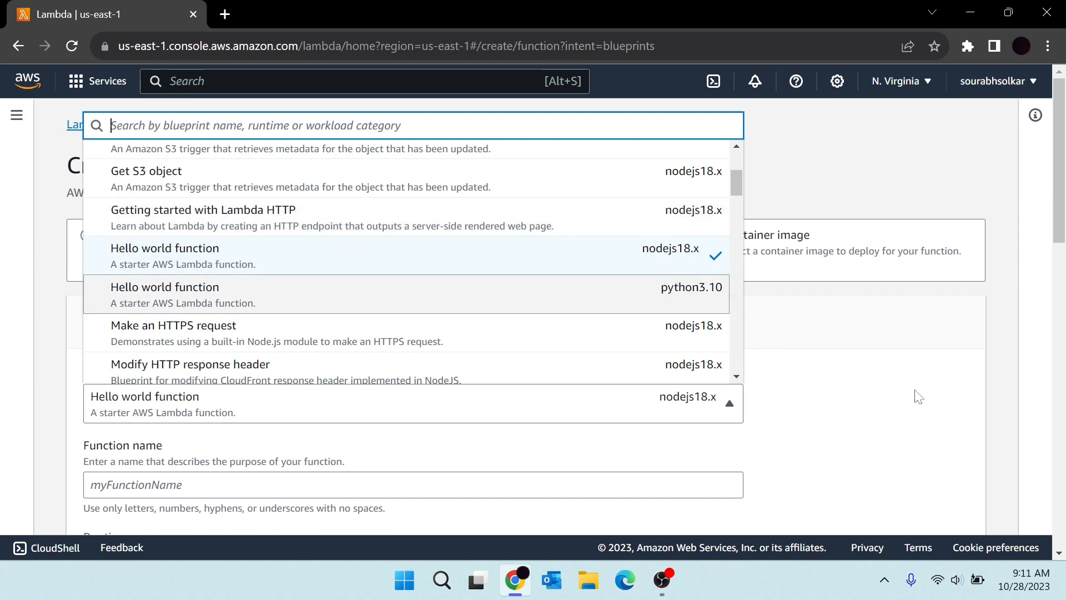
click(932, 403)
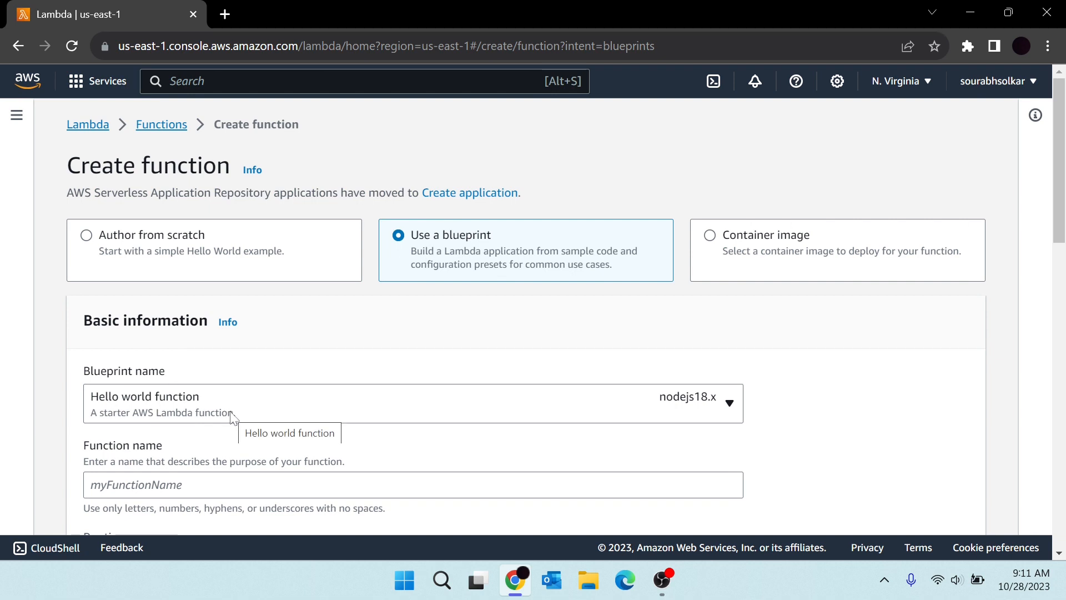
Step: Switch to the container image creation method and review its image URI and architecture settings
click(721, 239)
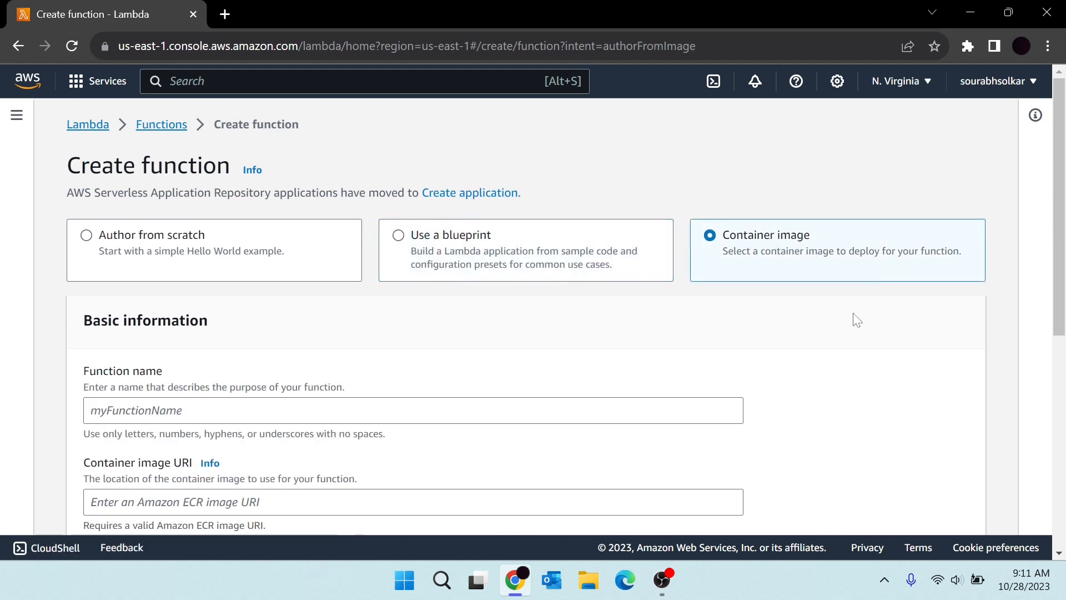
scroll(856, 320, down, 3)
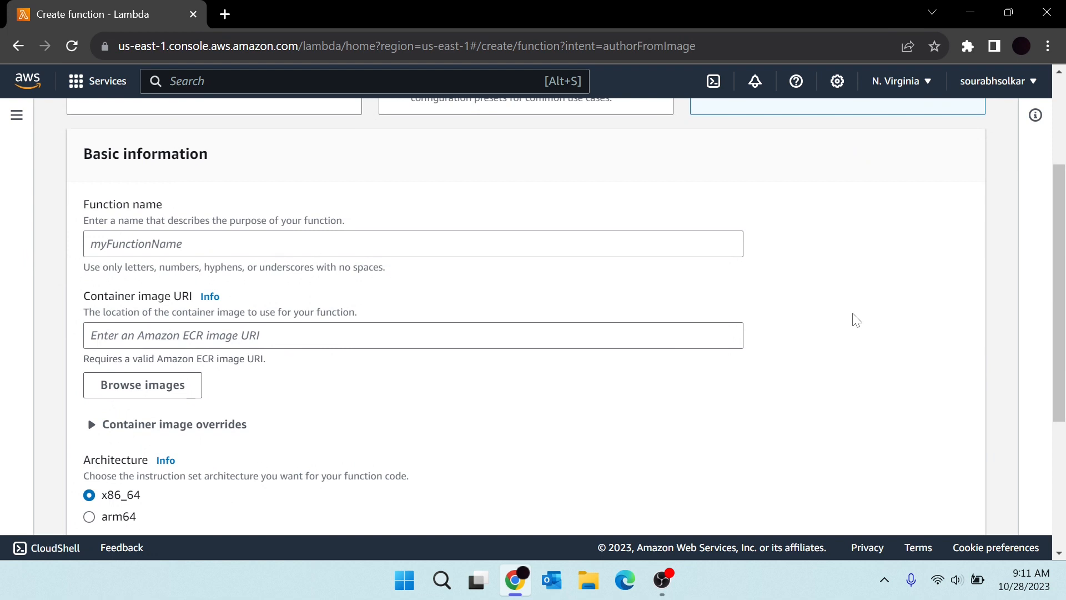
click(267, 336)
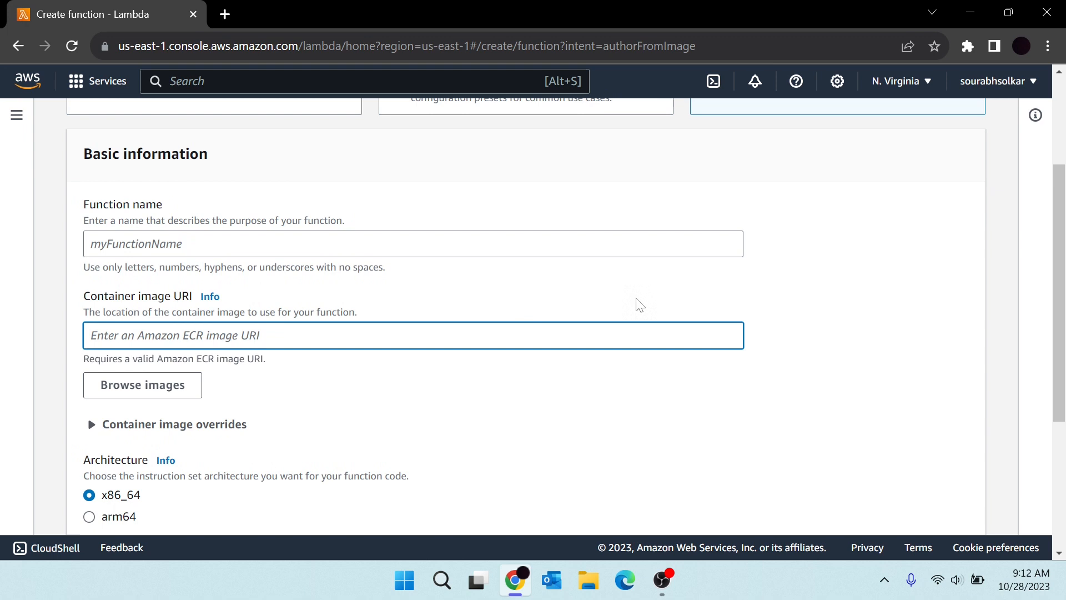
scroll(644, 305, up, 2)
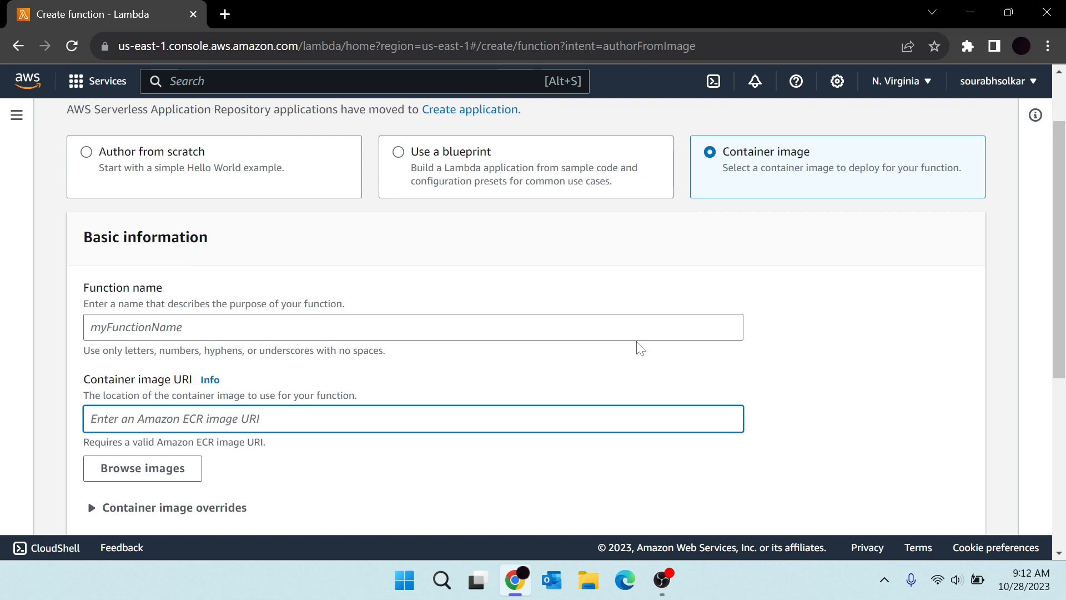
scroll(778, 348, up, 2)
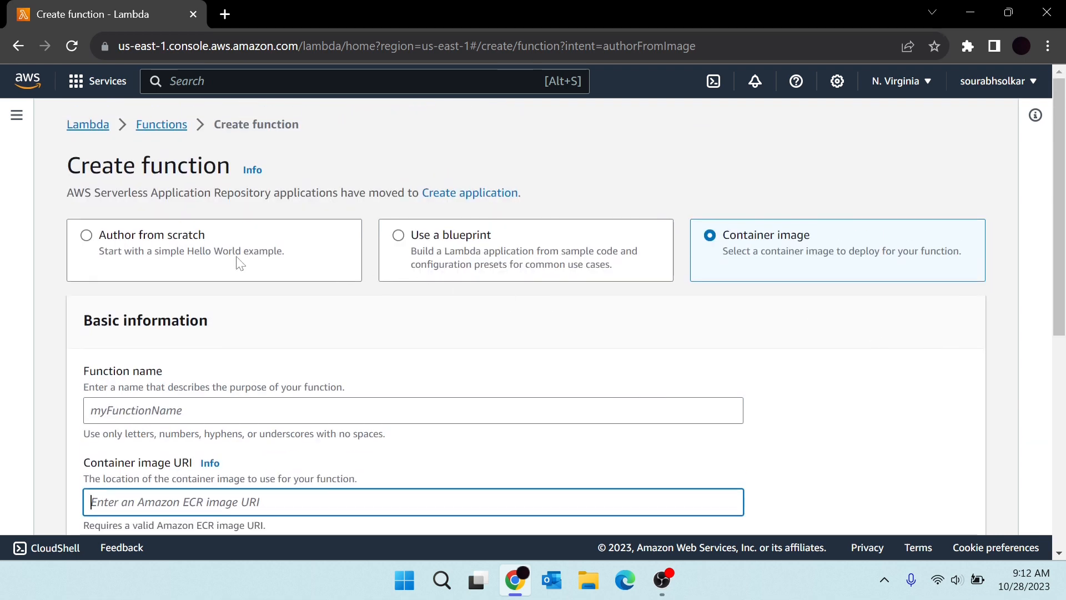
Step: Choose to author the function from scratch and name it demo_lambda
click(87, 238)
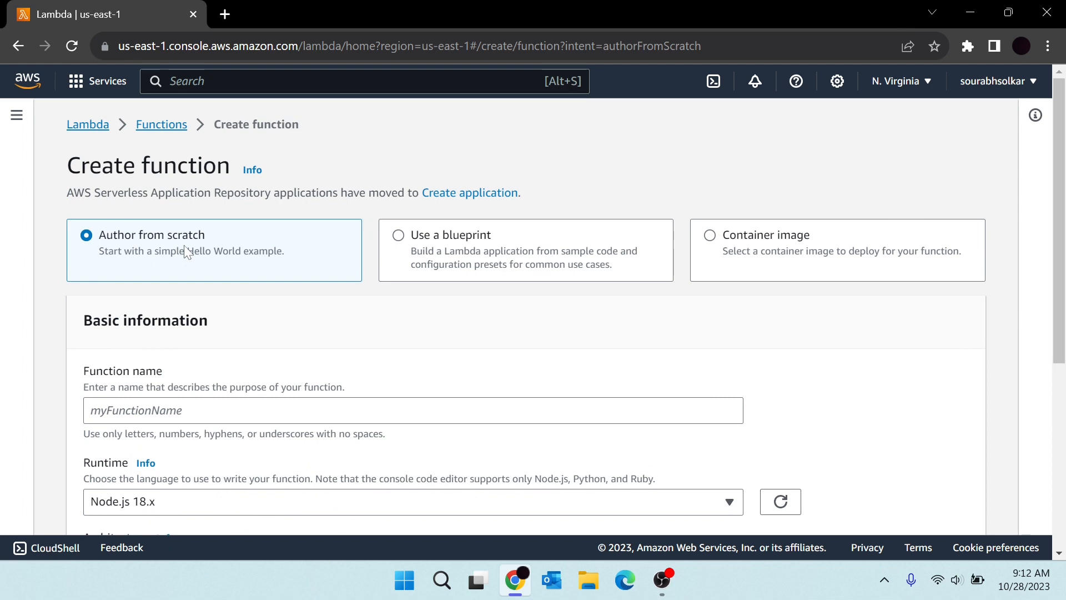
scroll(177, 251, down, 1)
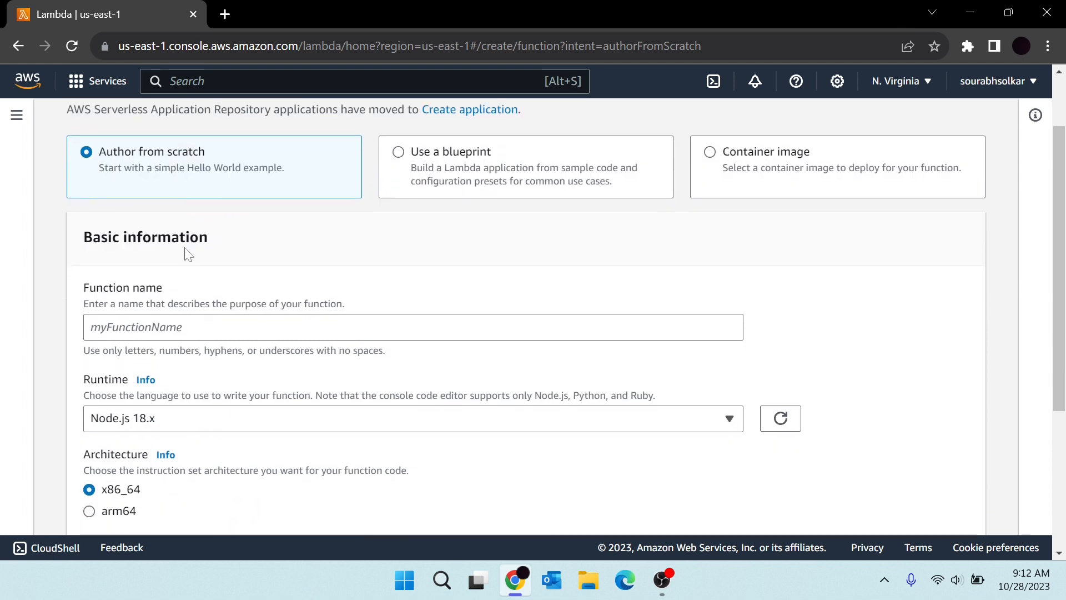
click(222, 327)
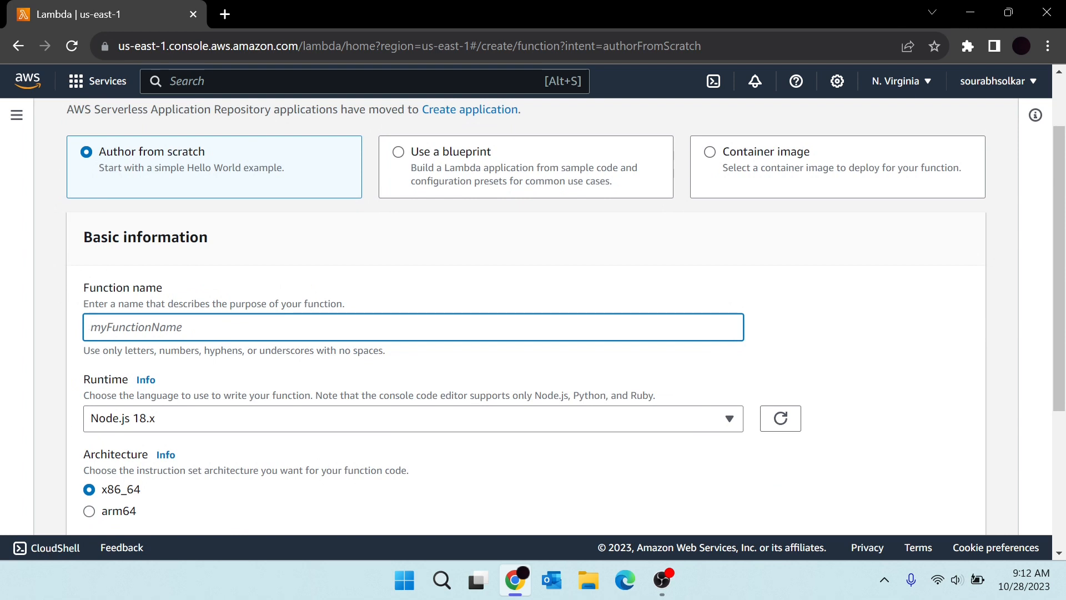
text(demo)
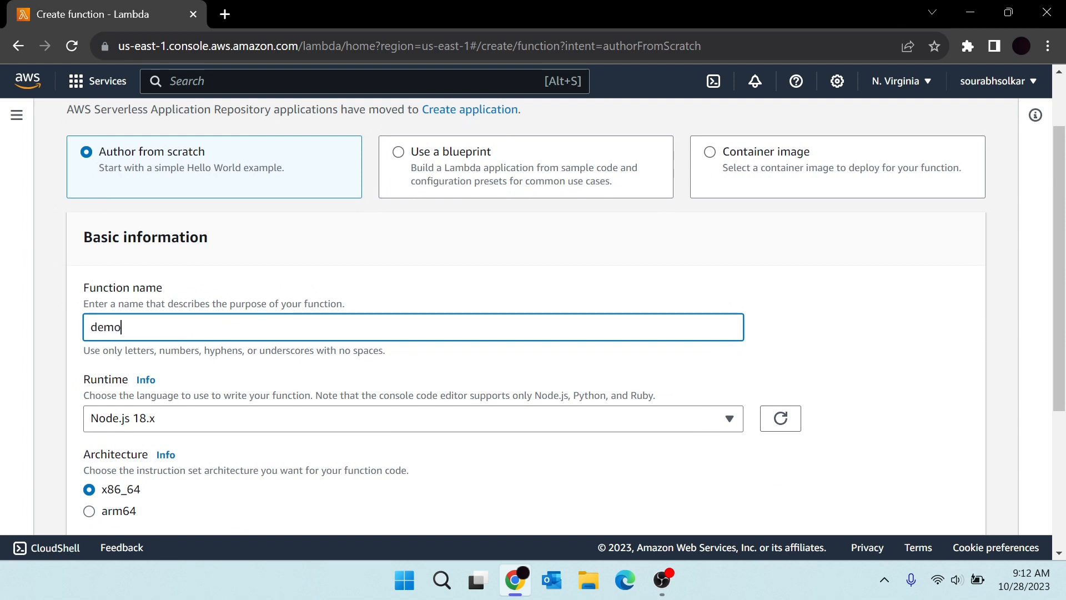
text(_lambda)
scroll(214, 329, down, 1)
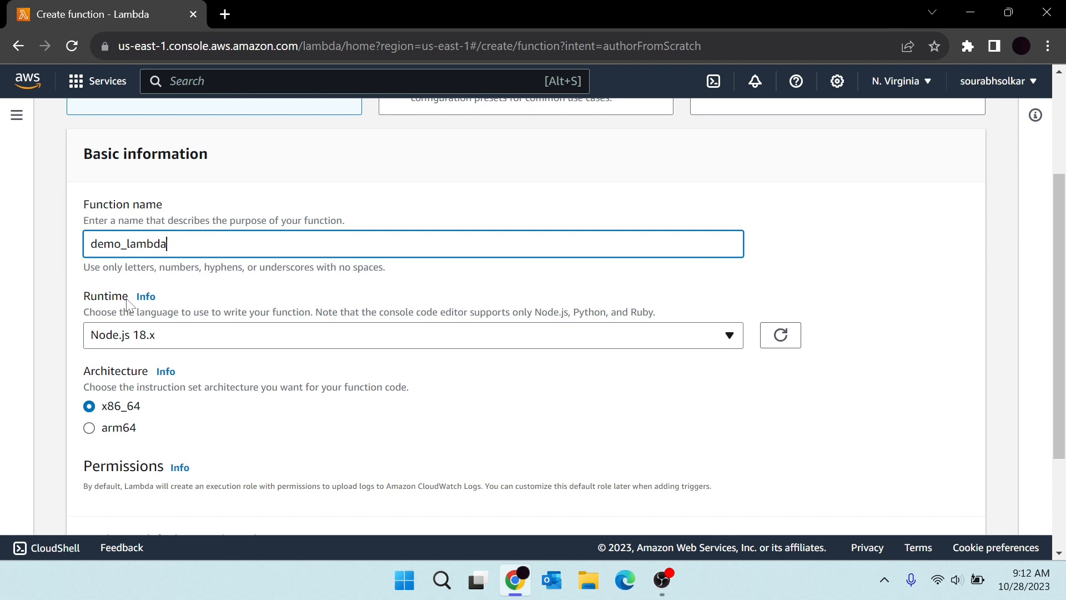
Step: Try the Python 3.11 and Go 1.x runtimes, and set the function's runtime back to Node.js 18.x
click(137, 342)
click(151, 247)
click(203, 340)
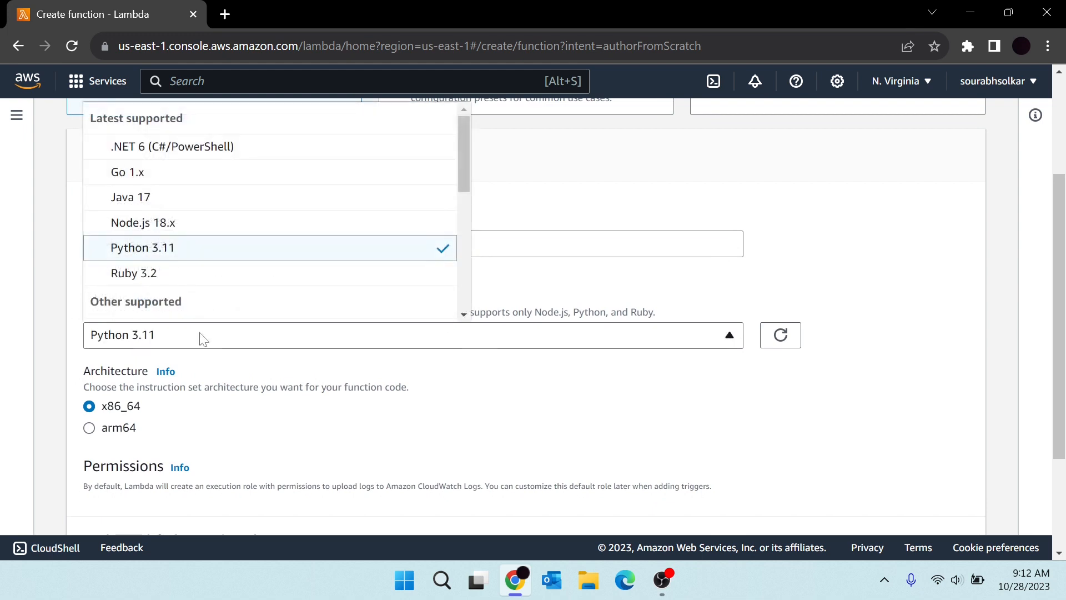
click(154, 176)
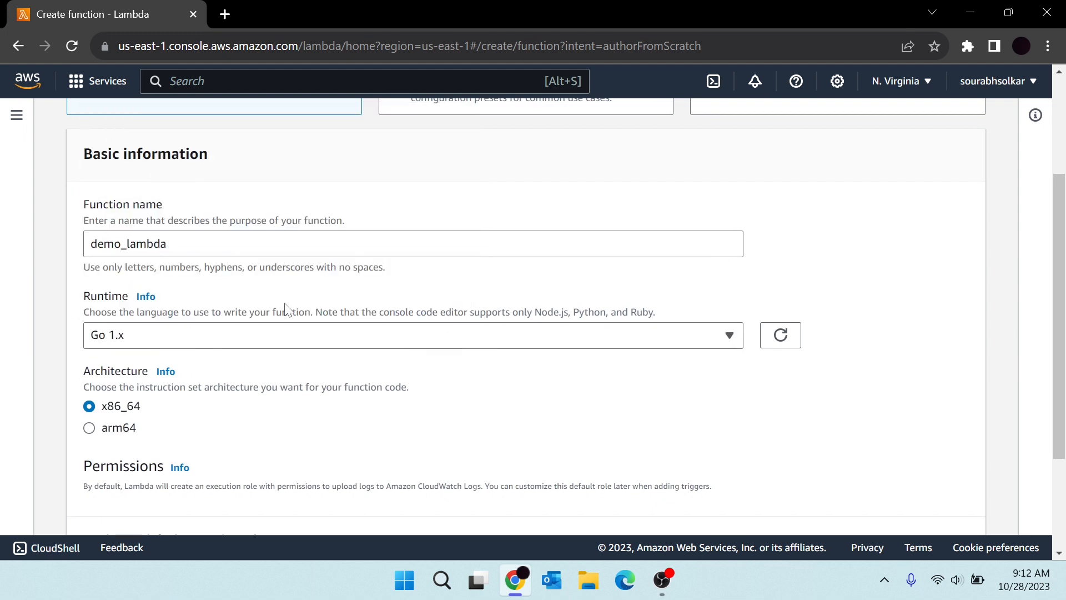
click(284, 349)
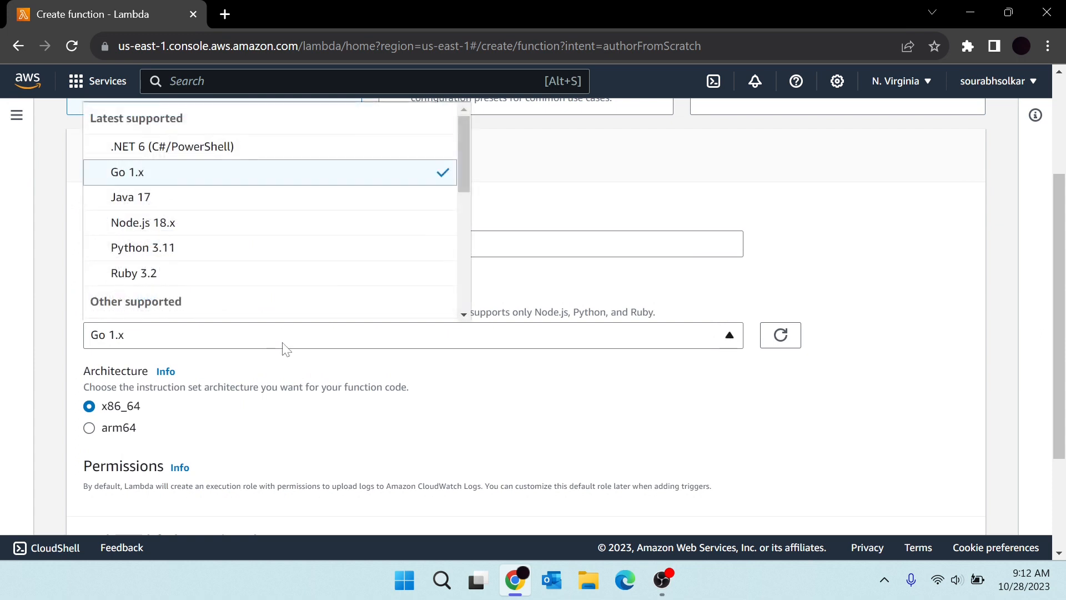
click(213, 227)
Step: Expand the default execution role settings under the function's permissions
scroll(360, 448, down, 3)
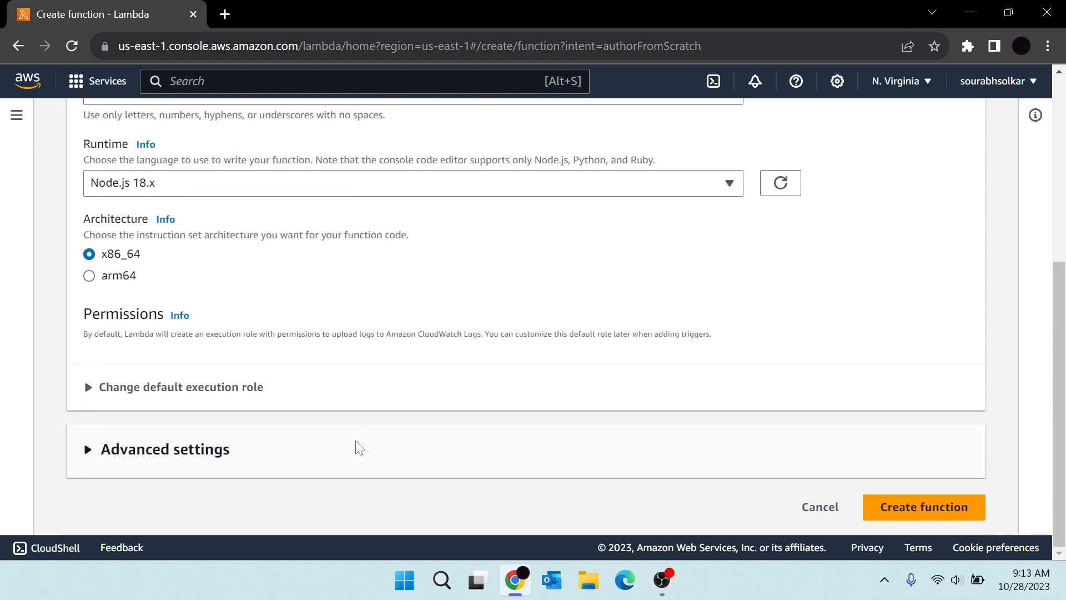
click(89, 387)
scroll(158, 270, down, 3)
Step: Switch to AutoDraw and sketch a circled lambda symbol with an arrow leading to a circled "DB"
click(262, 11)
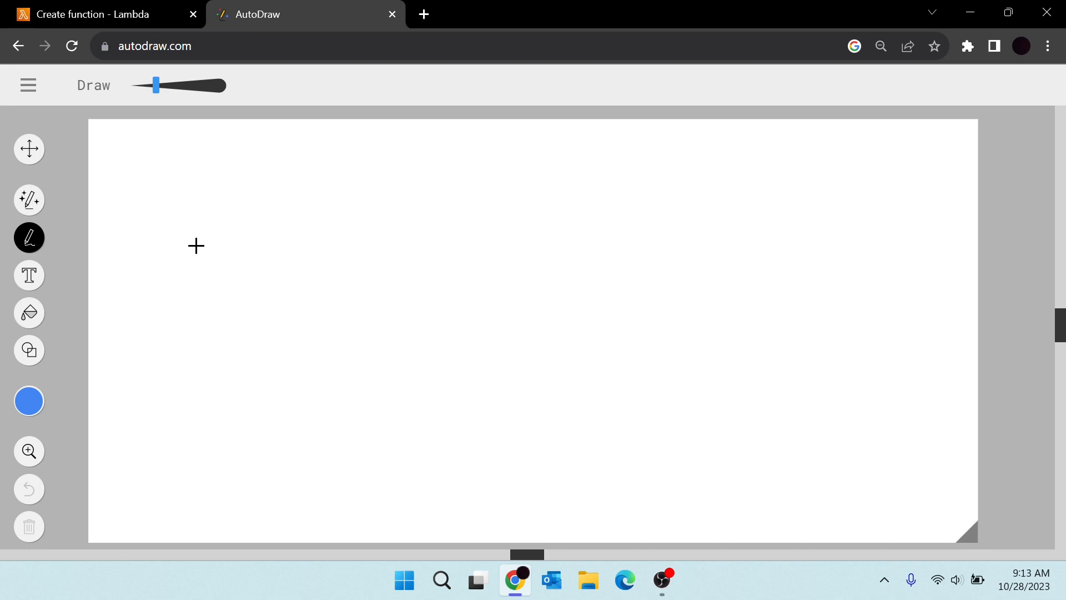
mouse_move(188, 251)
mouse_down()
mouse_move(203, 286)
mouse_move(186, 288)
mouse_move(191, 242)
mouse_move(209, 300)
mouse_move(197, 251)
mouse_up()
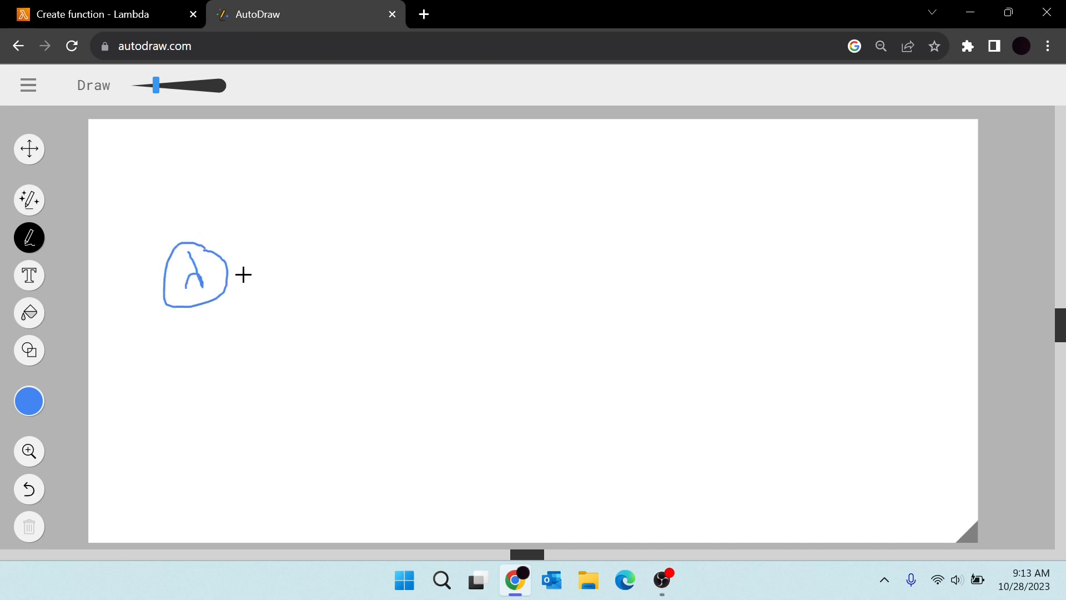
mouse_move(229, 264)
mouse_down()
mouse_move(445, 243)
mouse_move(485, 257)
mouse_move(491, 276)
mouse_move(522, 256)
mouse_move(519, 273)
mouse_up()
drag(521, 226, 539, 236)
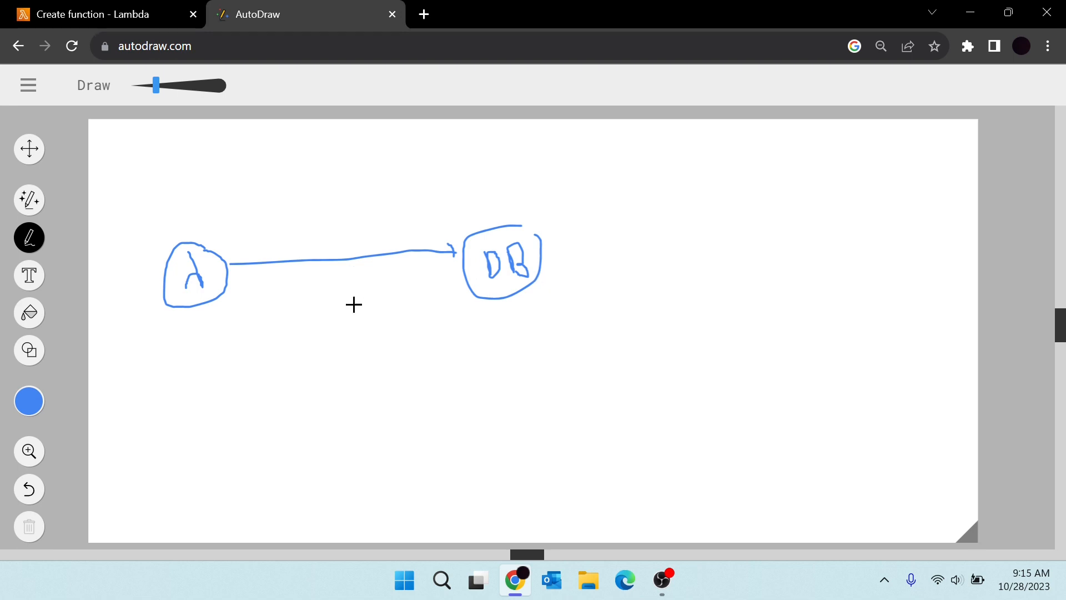
Step: Sketch a return arrow from DB to lambda, and a box above the lambda with a curved arrow toward the connection
drag(236, 299, 441, 287)
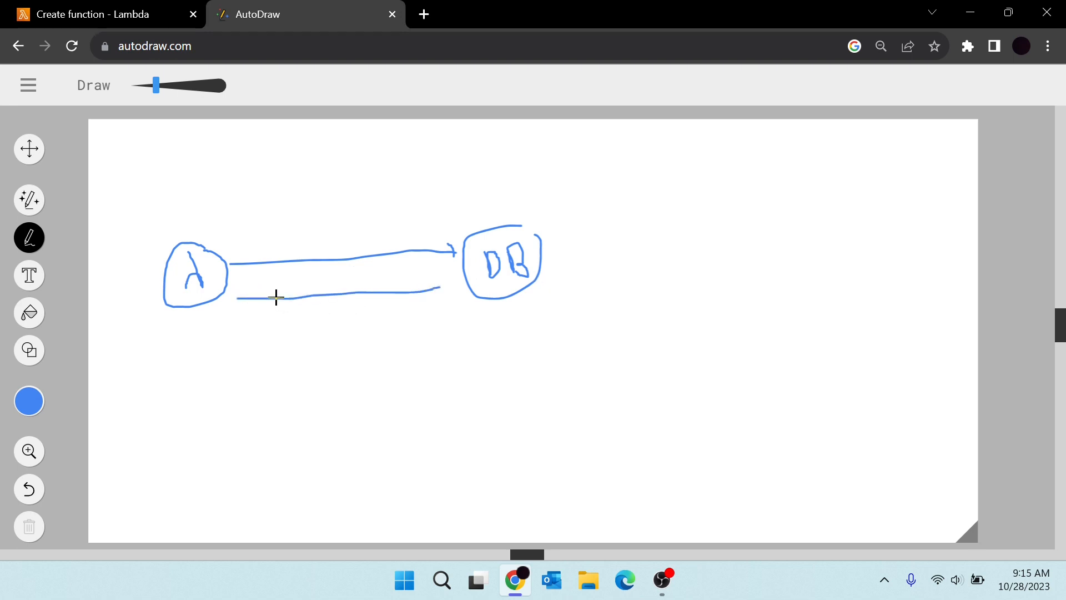
drag(241, 299, 257, 307)
mouse_move(149, 152)
mouse_down()
mouse_move(162, 190)
mouse_move(208, 142)
mouse_move(141, 148)
mouse_up()
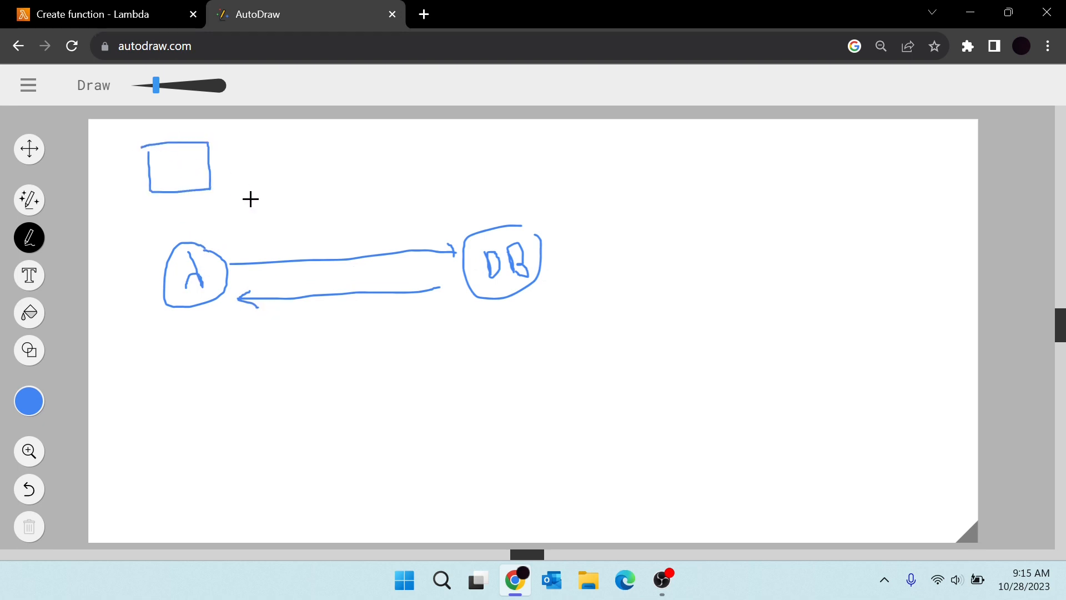
drag(211, 173, 378, 208)
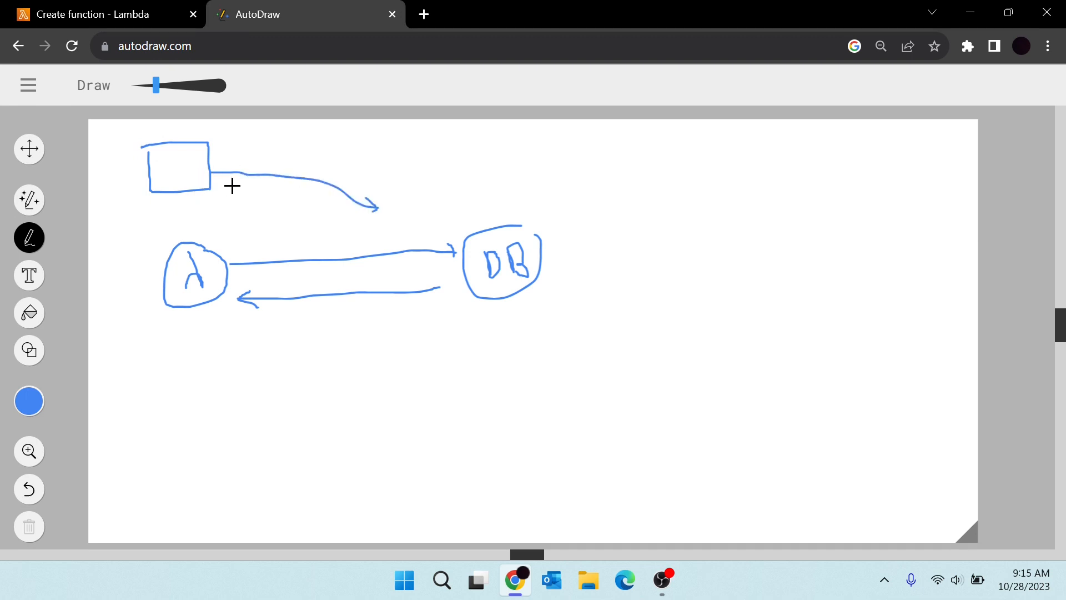
Step: Return to the Lambda function form and highlight the default execution role heading and the new basic-permissions role option
click(92, 7)
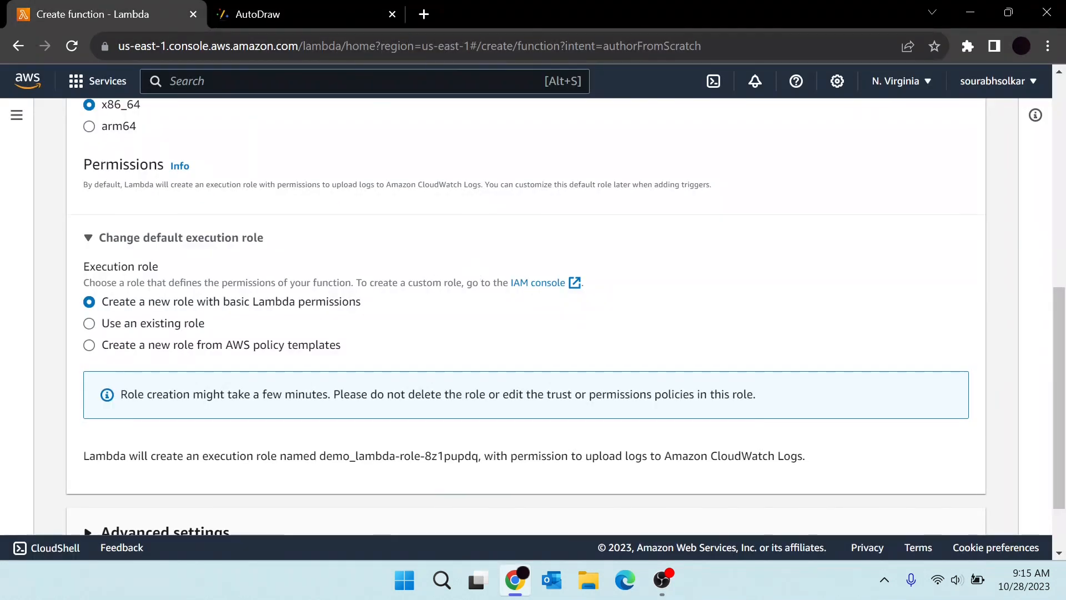
drag(266, 239, 63, 245)
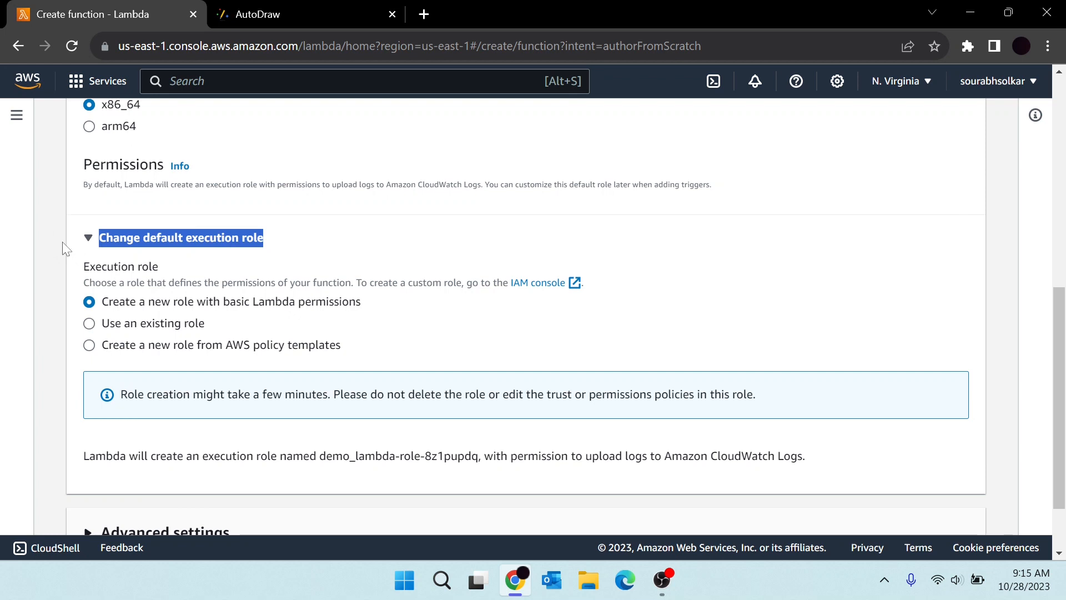
click(63, 245)
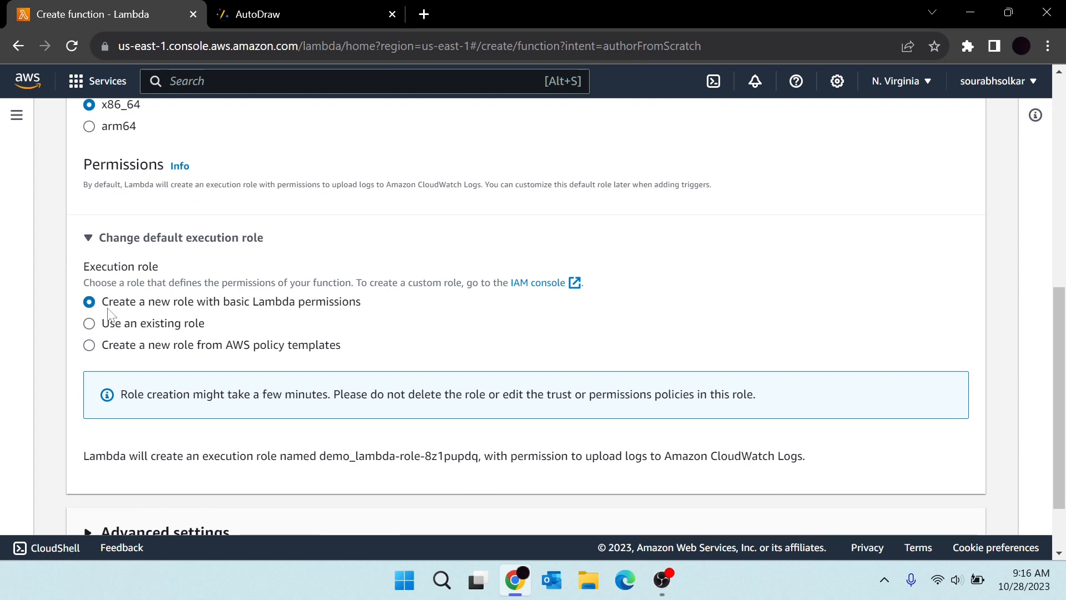
drag(380, 304, 102, 312)
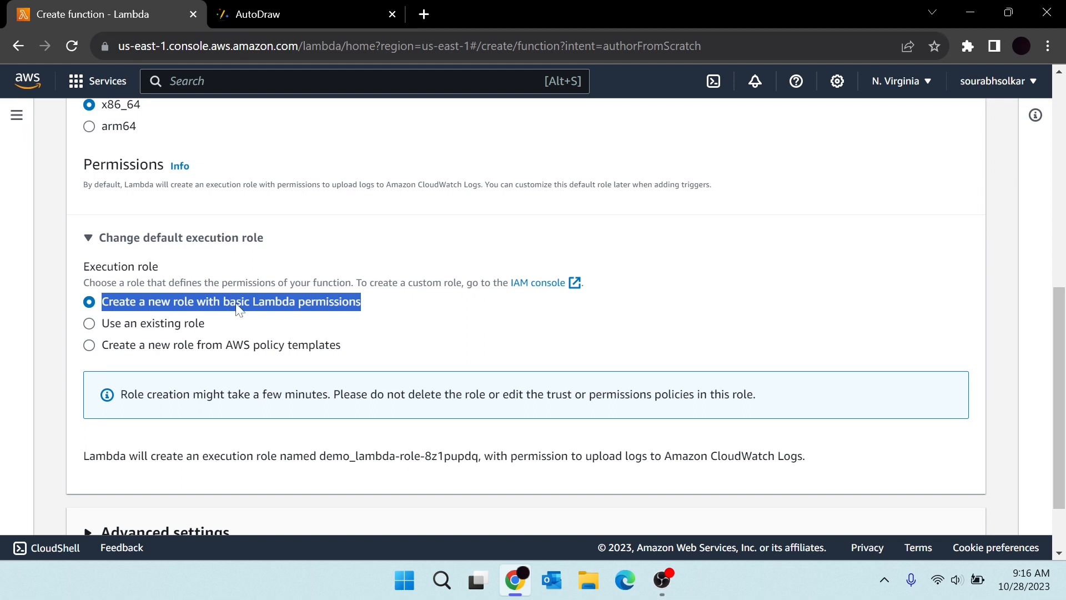
Step: Set the execution role to use an existing role and choose lambda_full_new
click(280, 325)
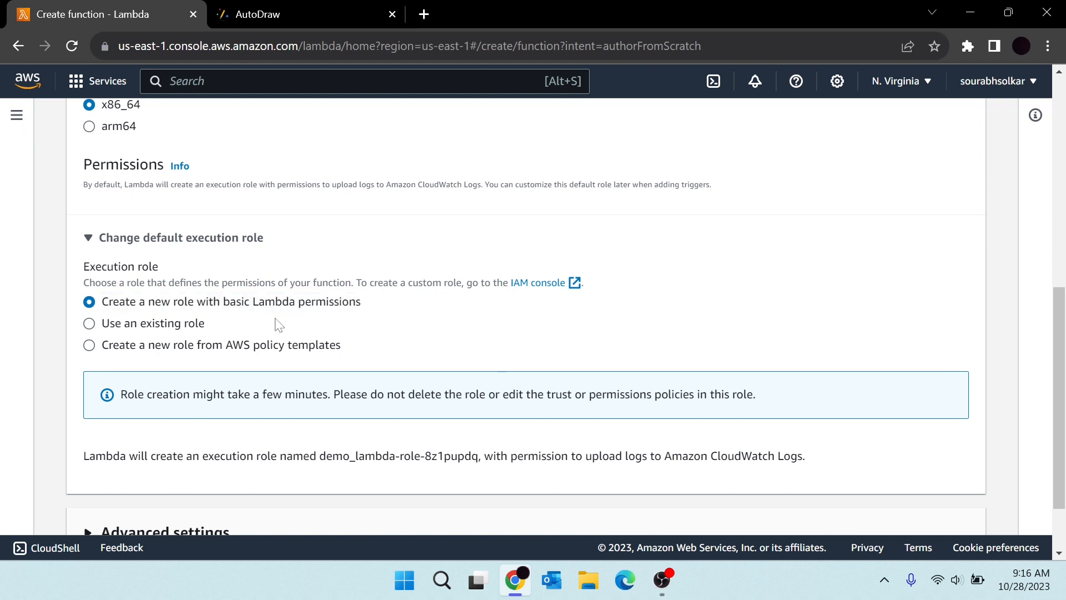
click(90, 325)
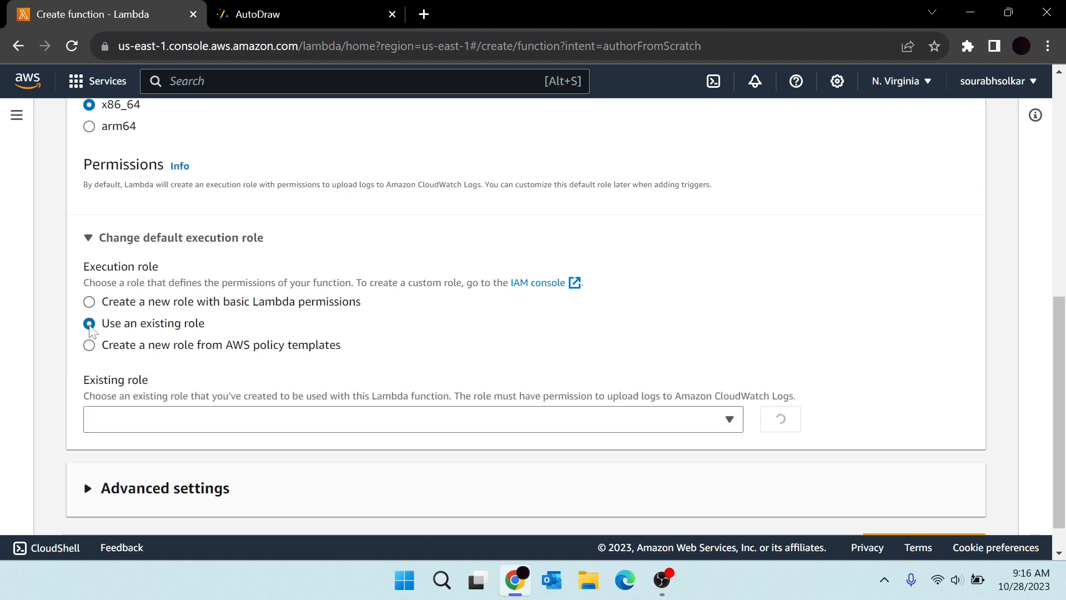
click(731, 428)
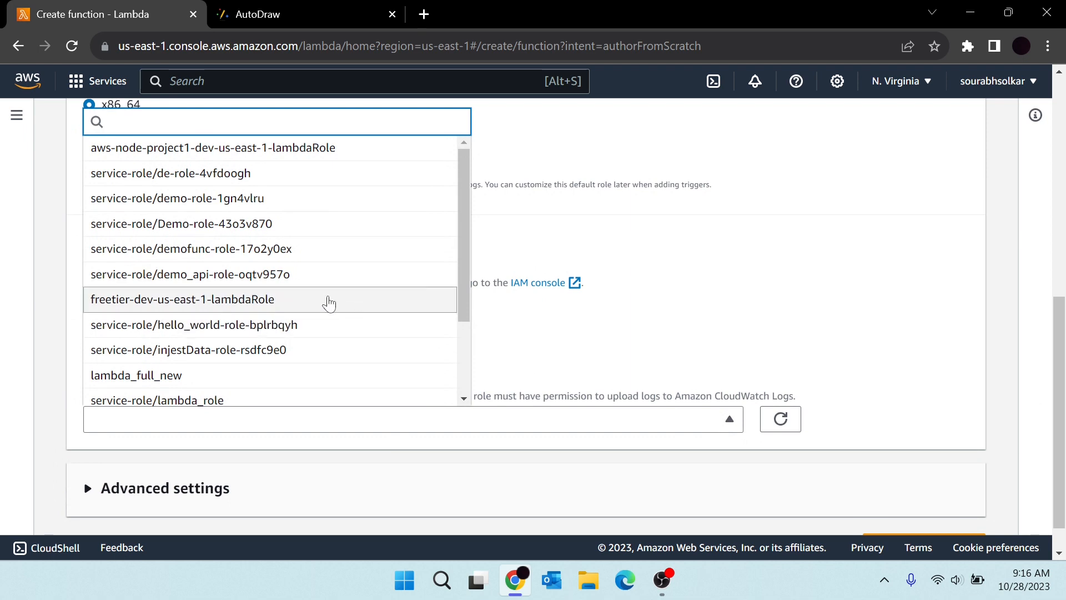
scroll(321, 316, down, 2)
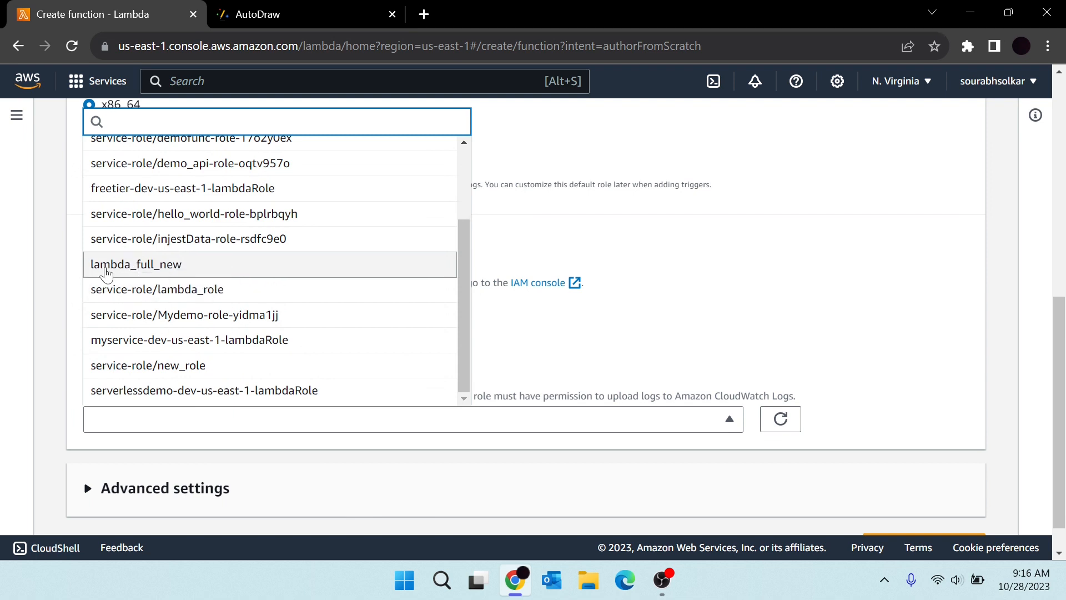
click(193, 264)
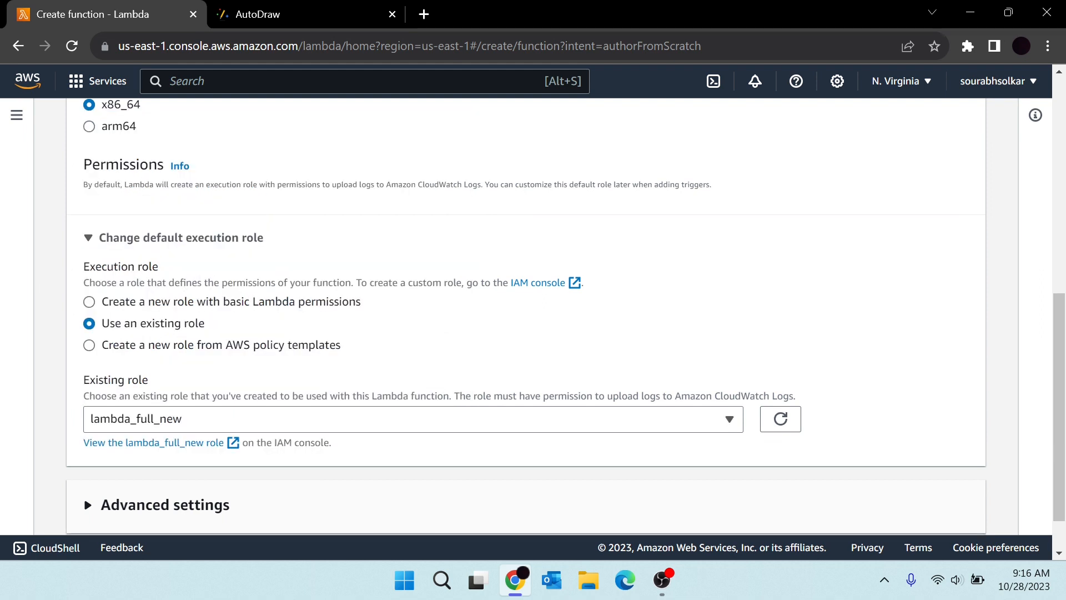
Step: Switch the execution role to a new role from AWS policy templates and browse the available policy templates
scroll(1043, 223, up, 3)
drag(1042, 212, 1042, 168)
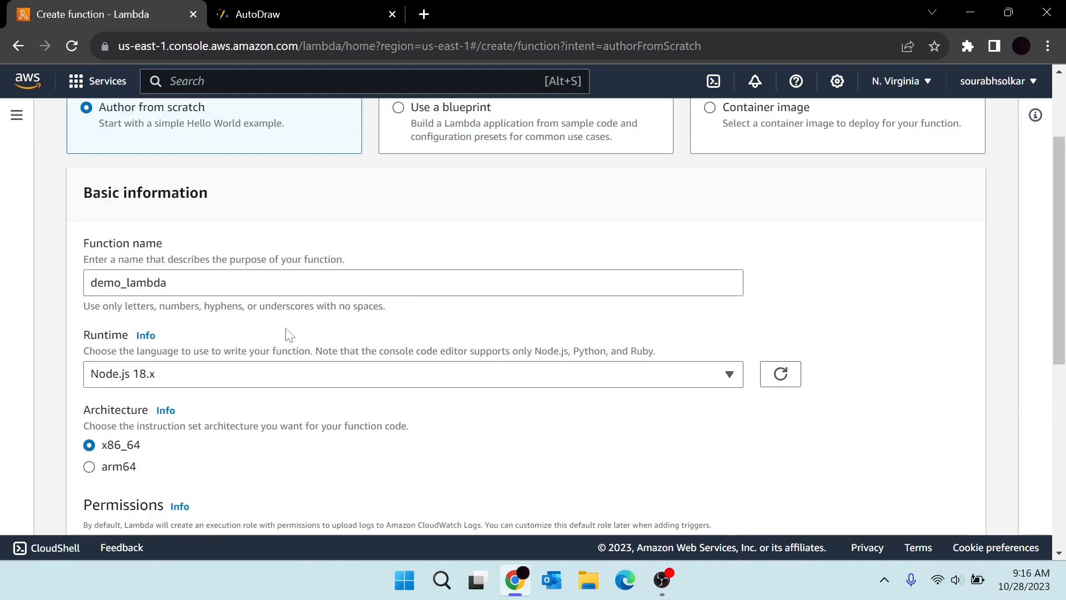
drag(1060, 253, 1057, 400)
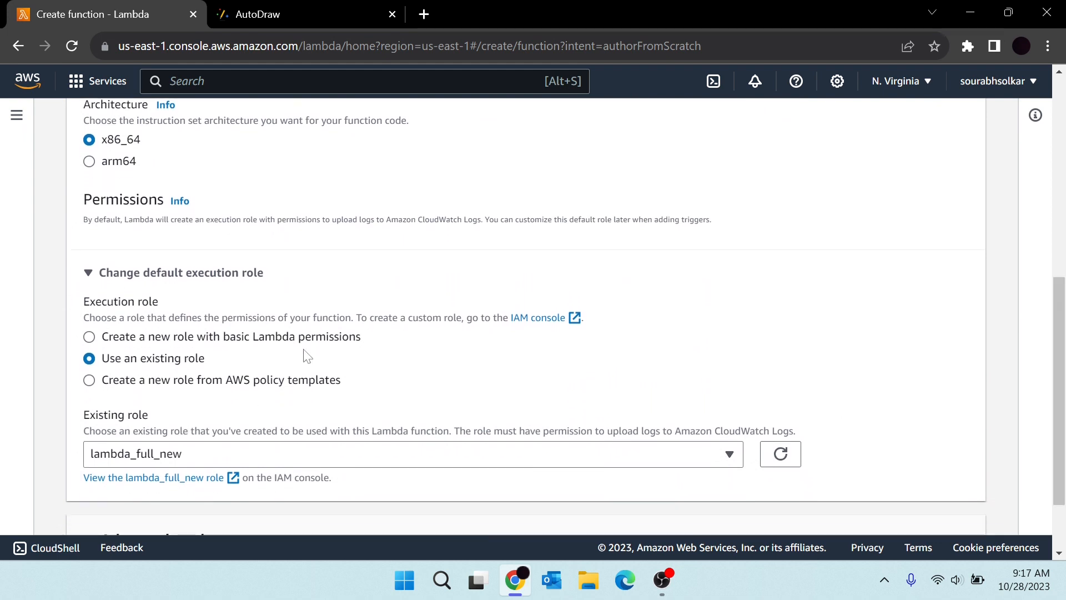
scroll(91, 384, down, 3)
click(99, 218)
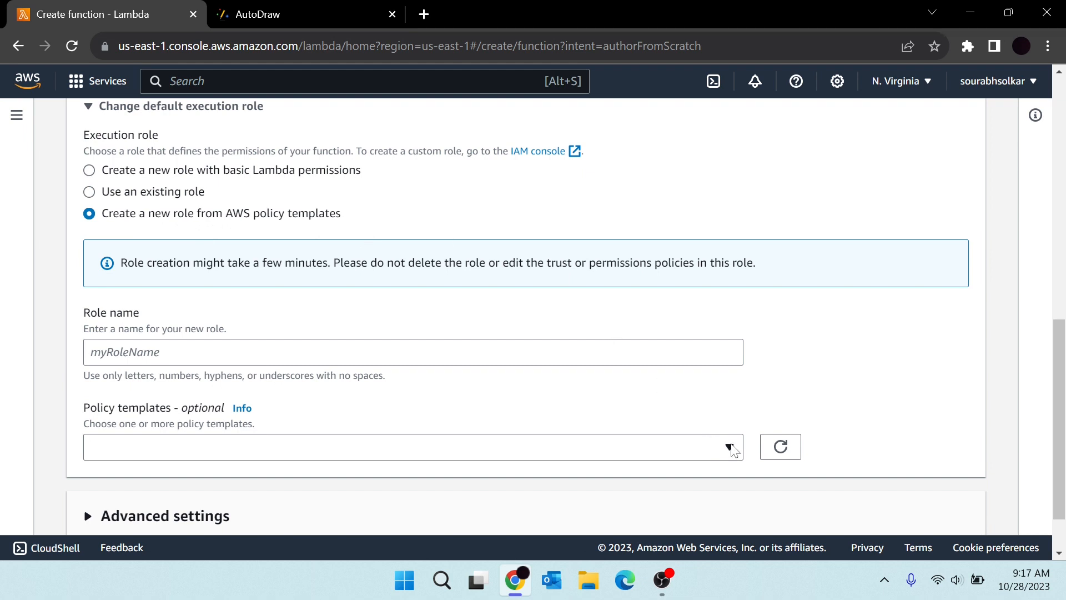
click(731, 449)
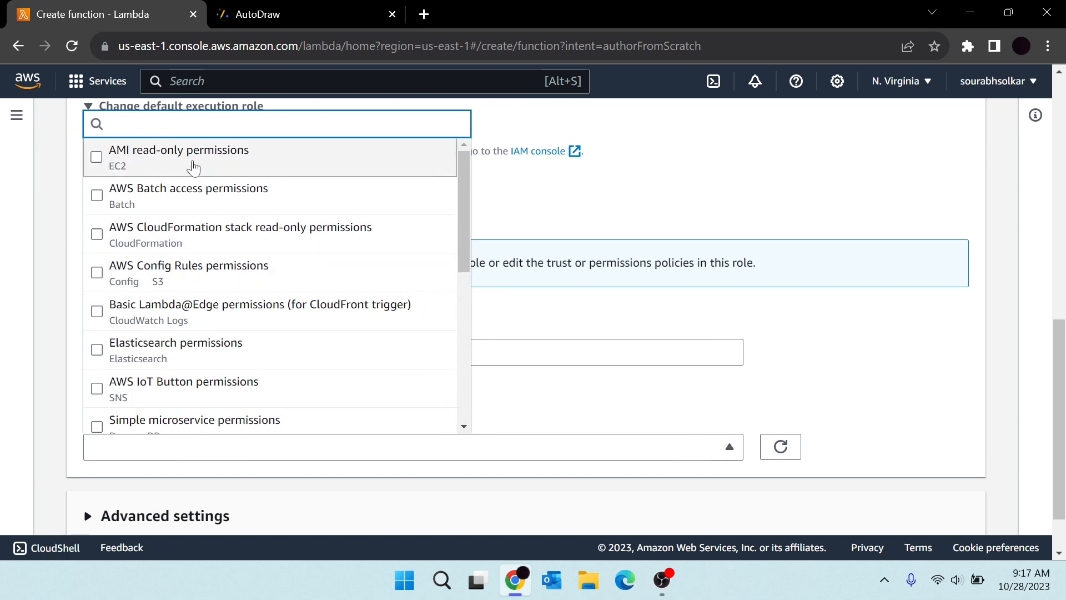
scroll(277, 310, down, 3)
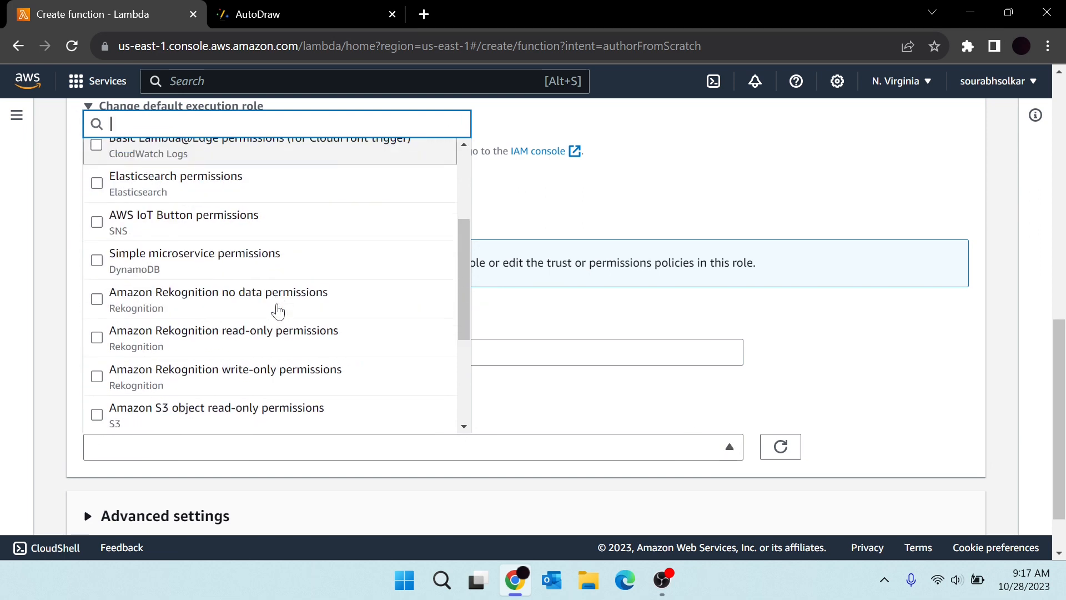
scroll(278, 311, down, 3)
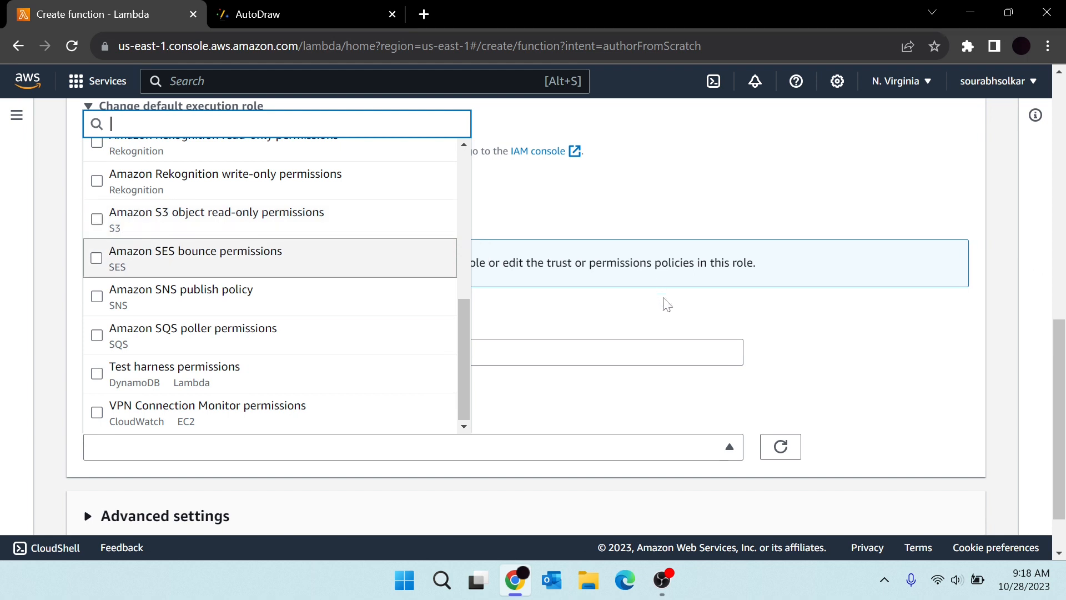
click(667, 315)
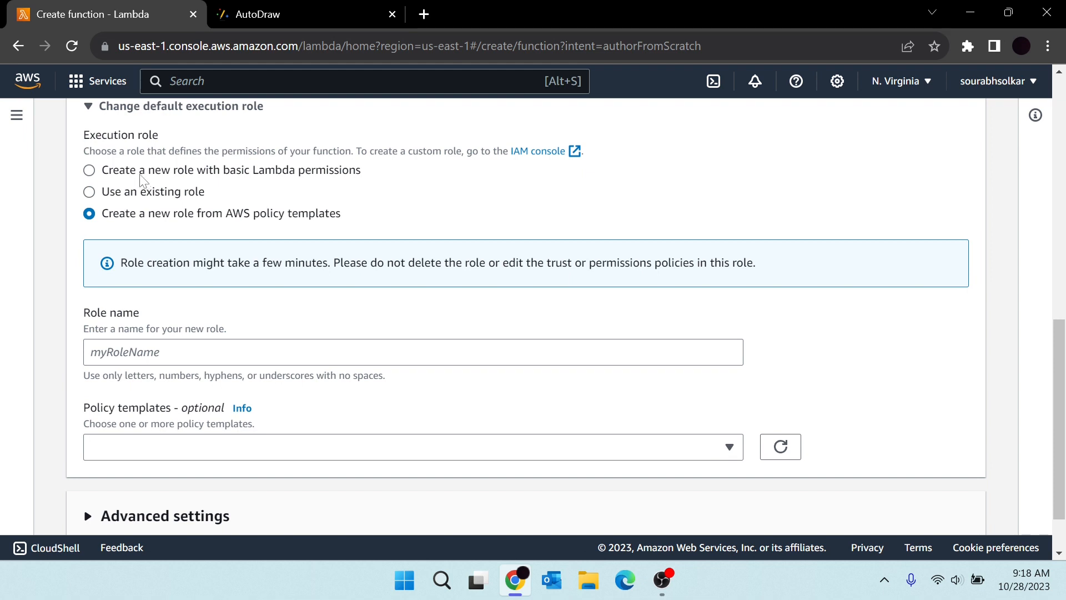
Step: Choose a new role with basic Lambda permissions, and create the function after reviewing its advanced settings
click(88, 172)
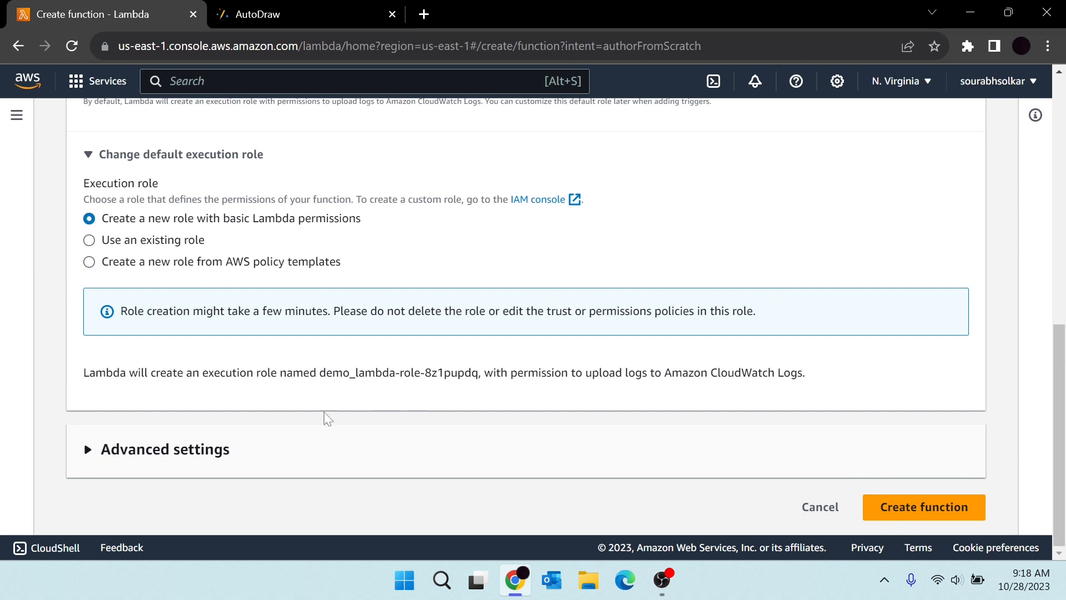
click(87, 448)
scroll(588, 354, down, 4)
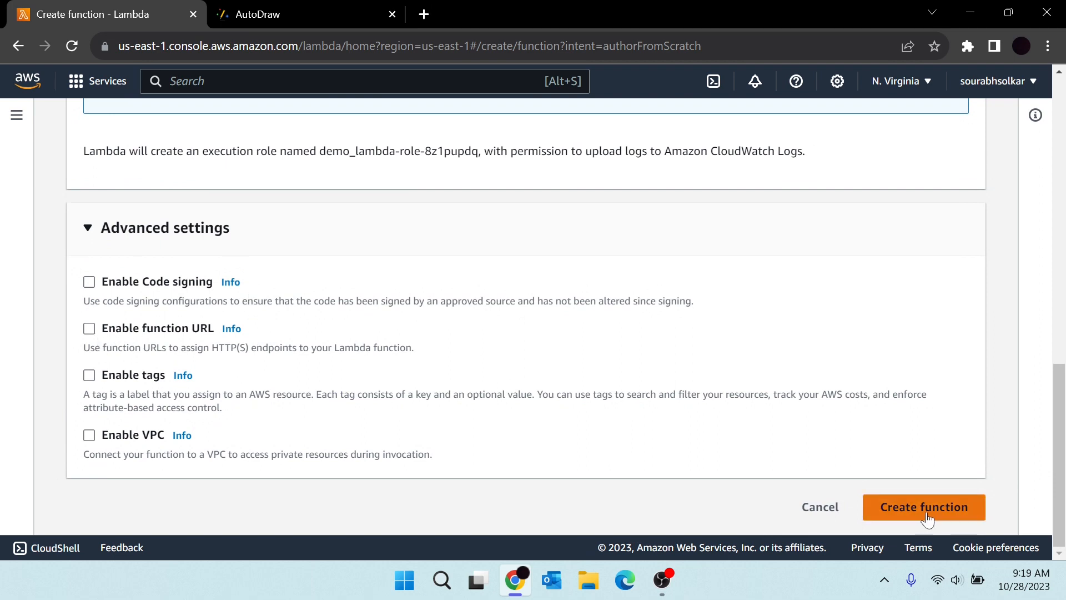
click(895, 507)
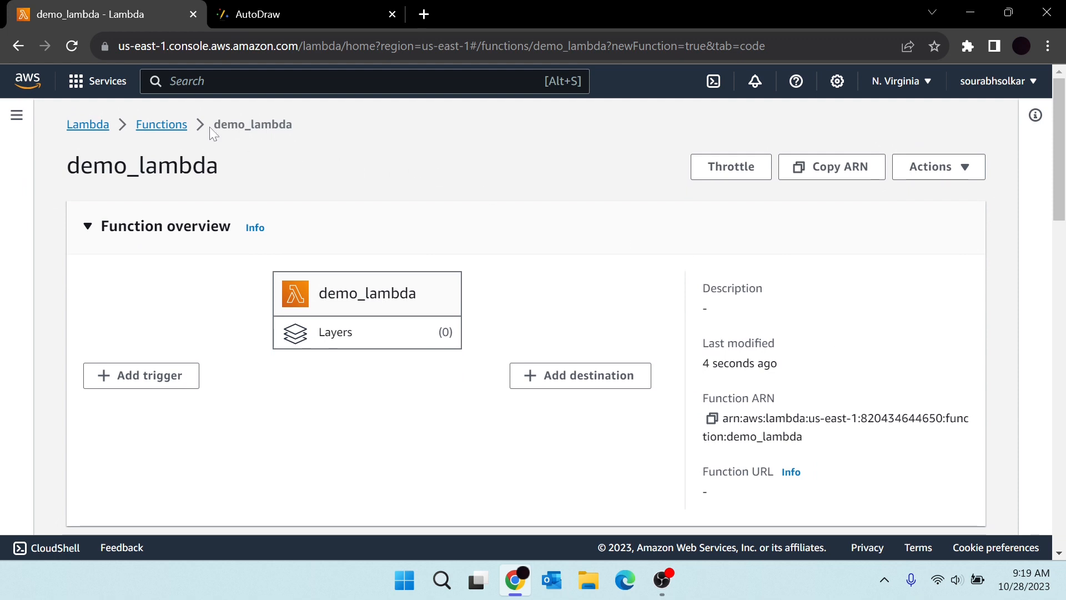
click(16, 116)
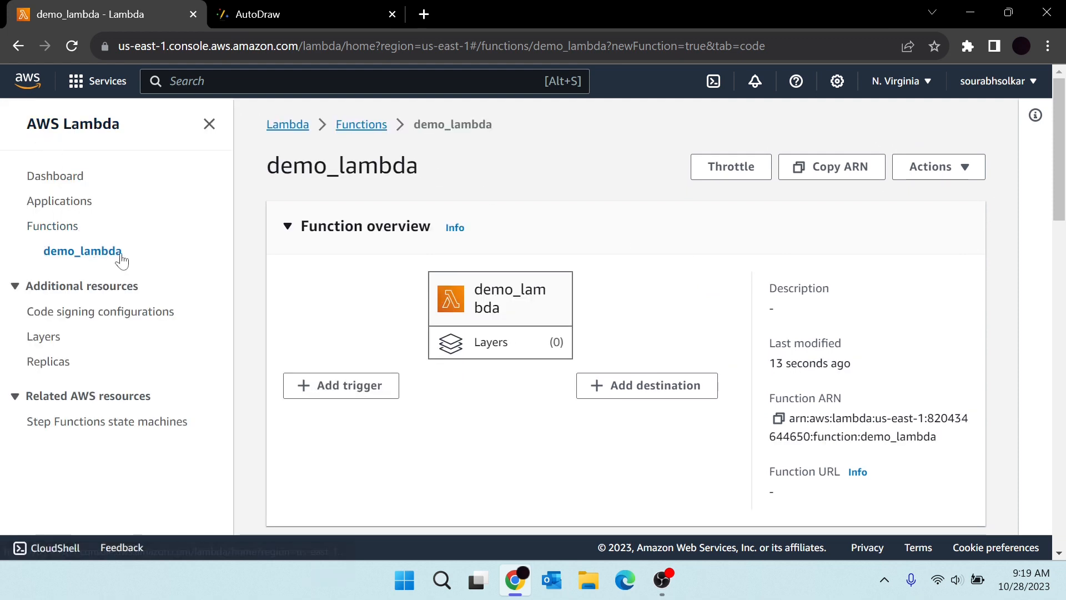
click(209, 124)
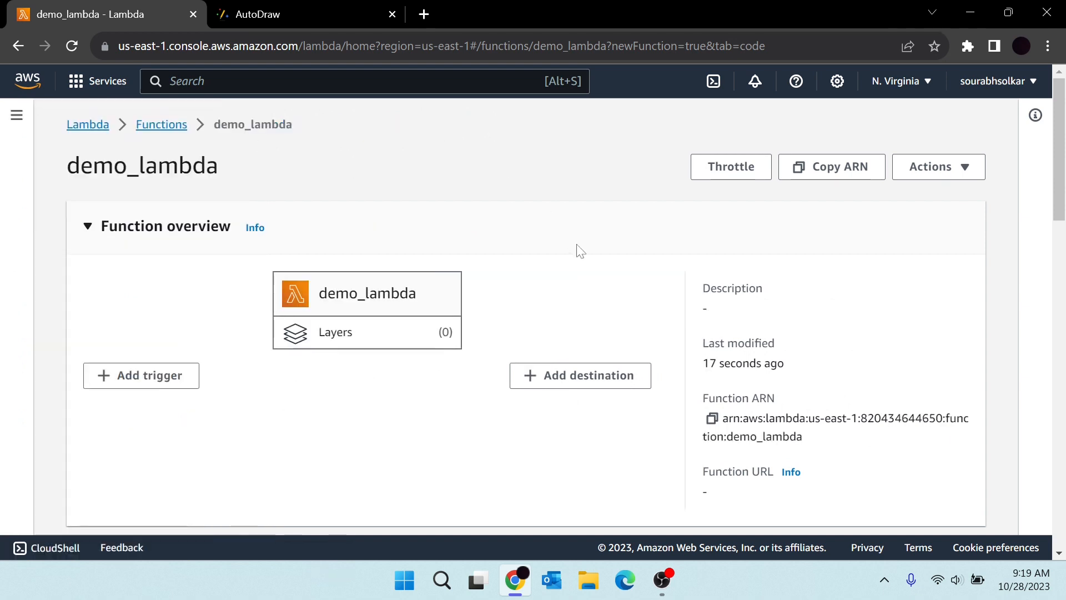
Step: Open the test settings of demo_lambda and name the new test event demo
scroll(580, 251, down, 6)
click(168, 151)
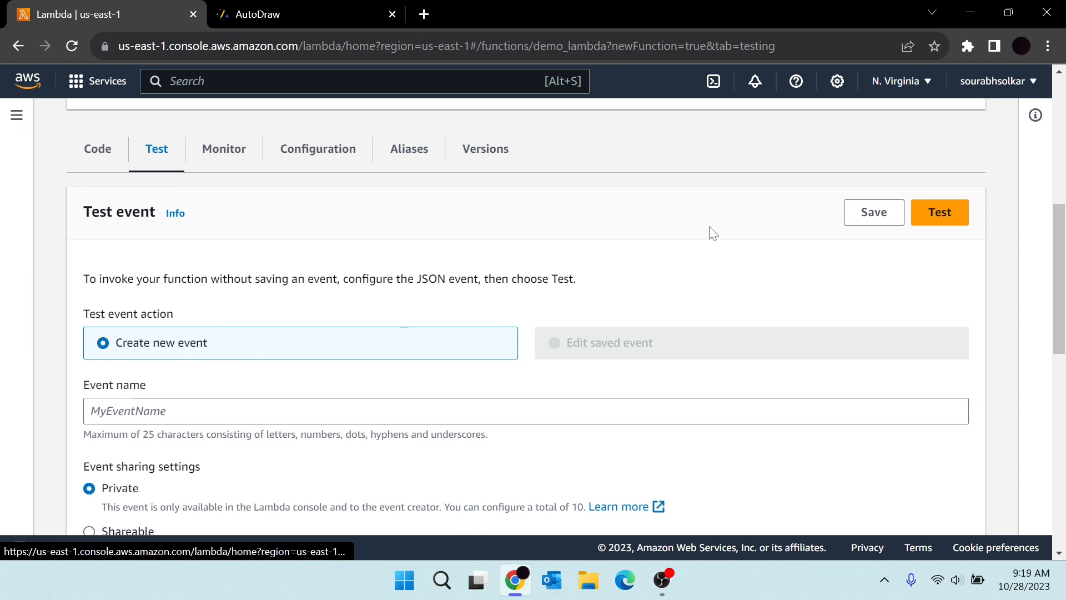
click(940, 212)
scroll(522, 334, down, 5)
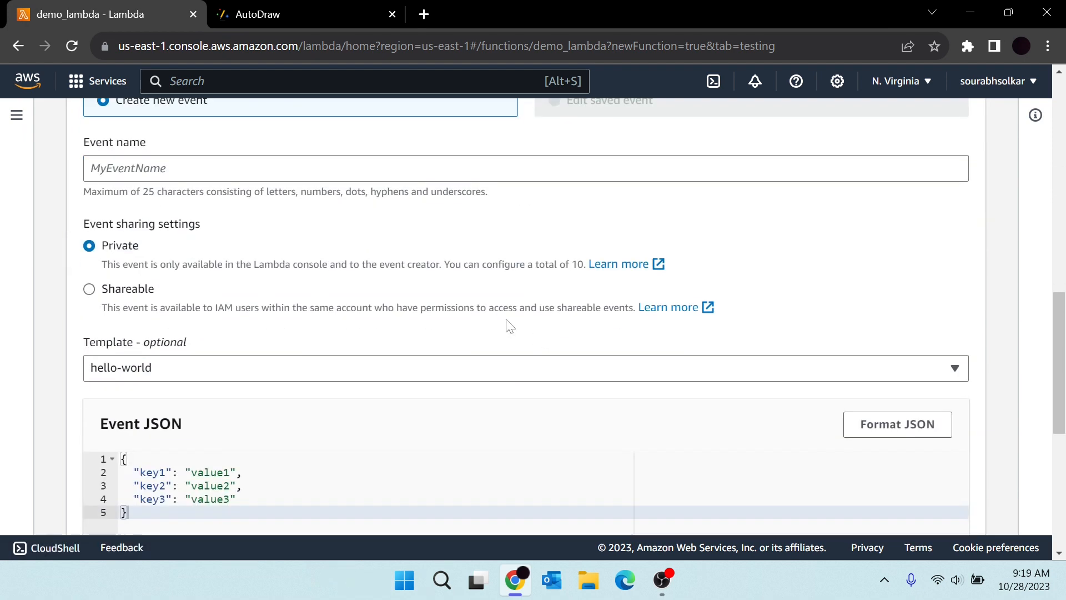
click(303, 169)
text(demo)
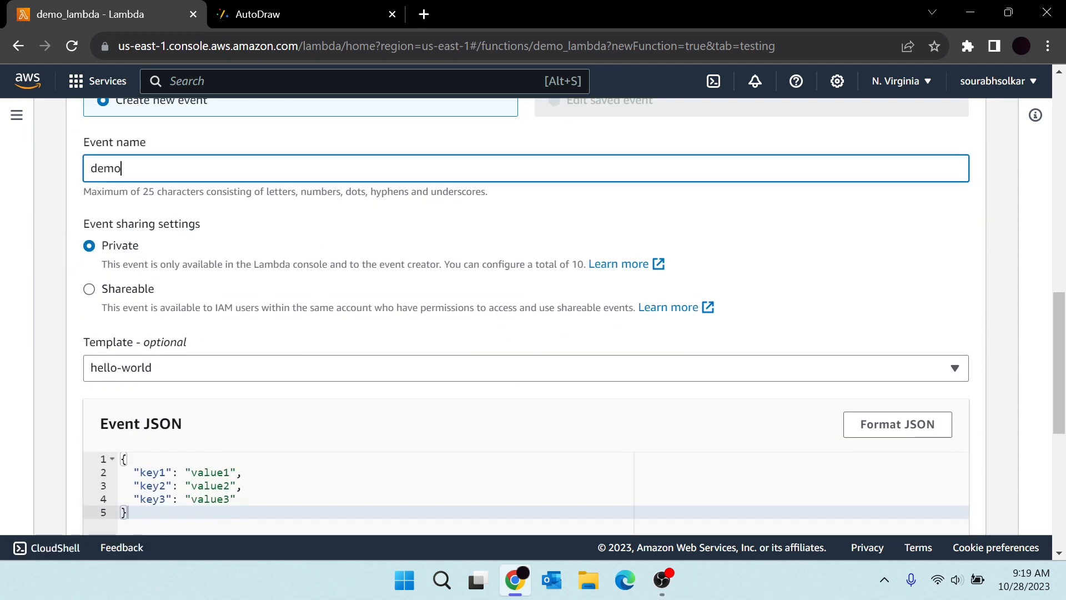
Step: Review the hello-world event JSON and run the function with the demo test event
scroll(645, 286, down, 5)
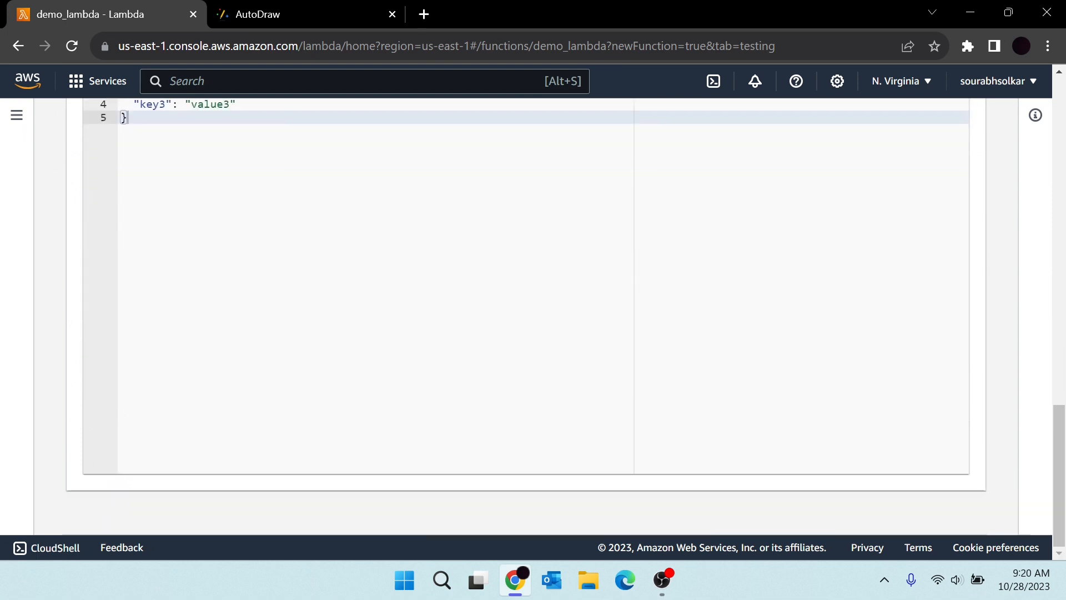
scroll(646, 286, up, 6)
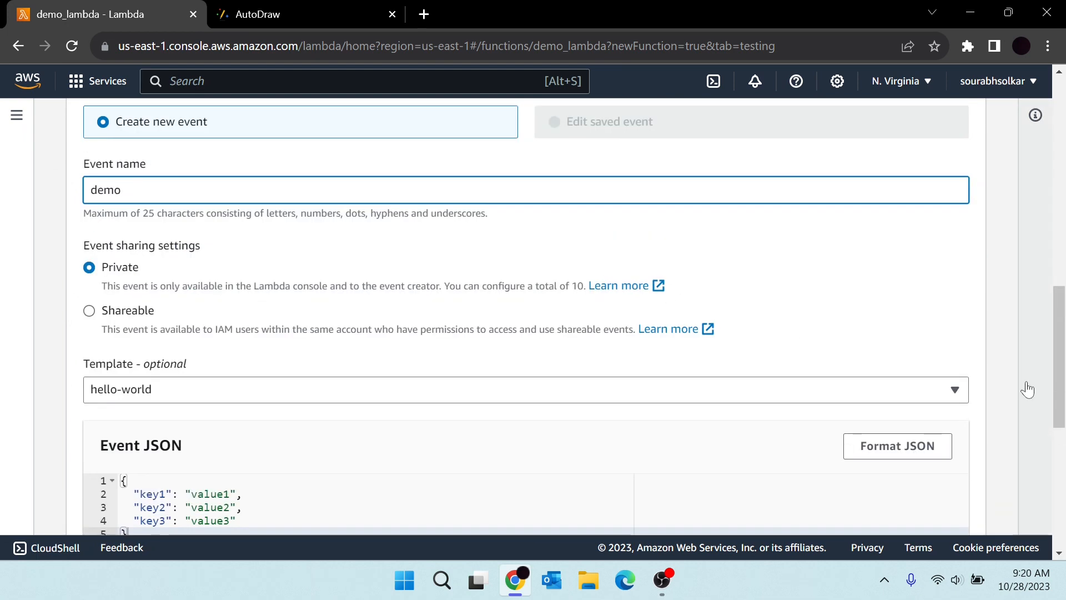
scroll(1032, 353, up, 4)
click(955, 248)
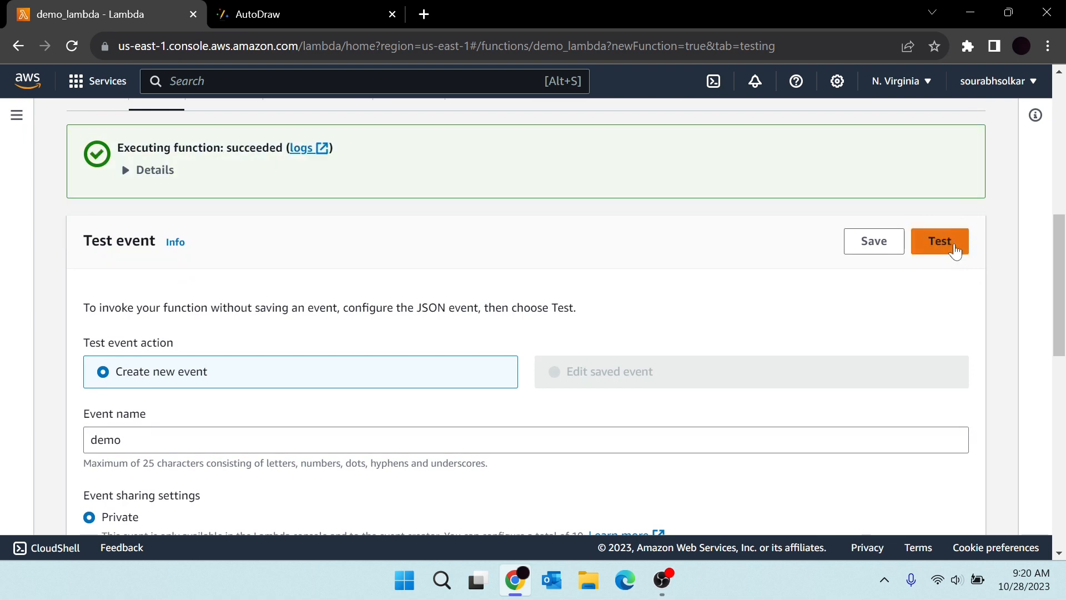
Step: Expand the execution result details and highlight the message text in the returned body
scroll(952, 250, up, 5)
scroll(733, 302, down, 3)
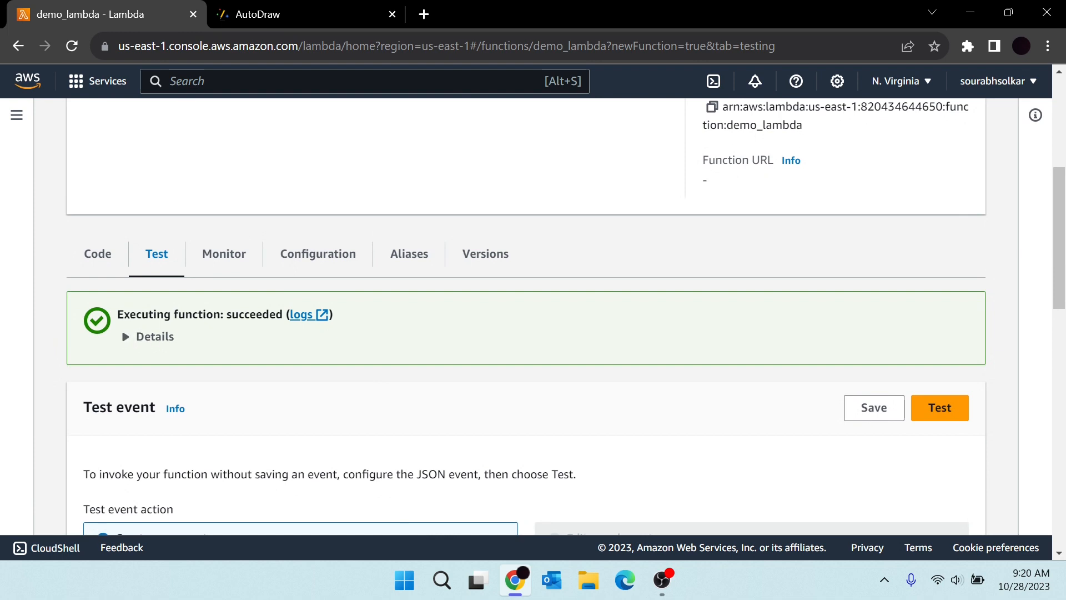
click(126, 337)
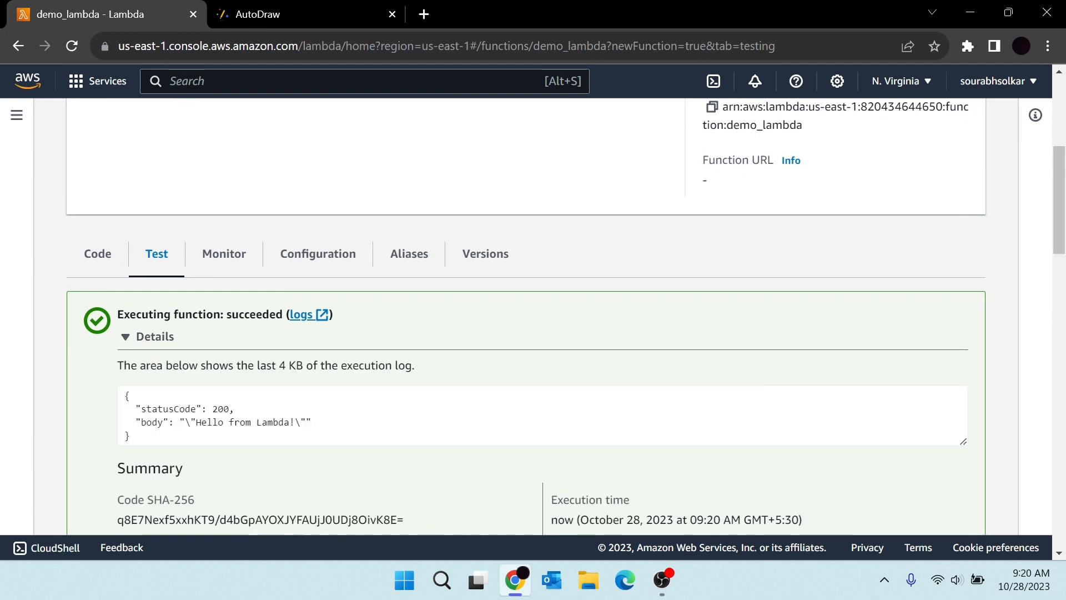
drag(197, 422, 300, 422)
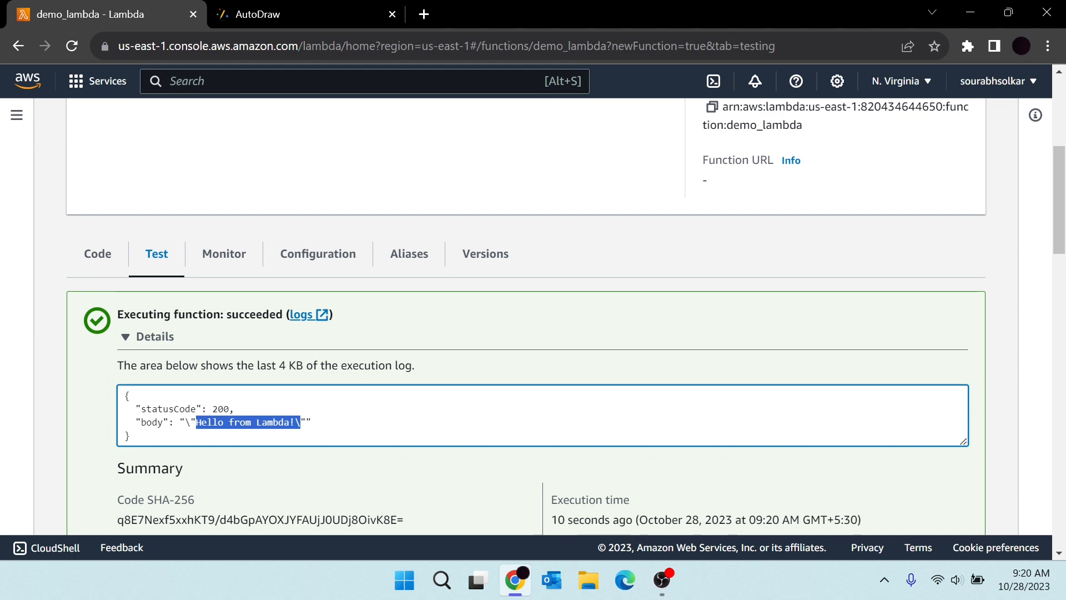